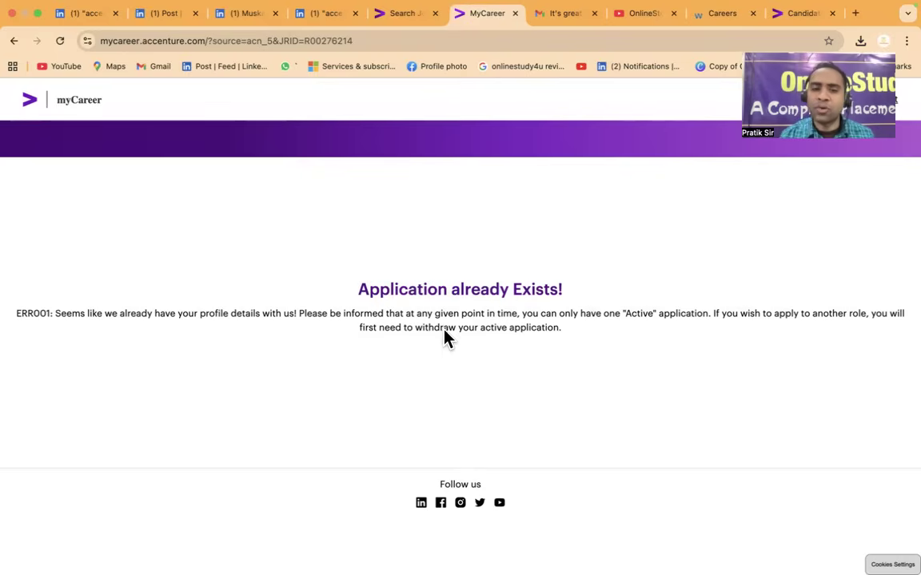
Highlight the withdraw note in the 'Application already Exists' message and return to the 7086-result job search
left_click_drag(360, 328, 559, 329)
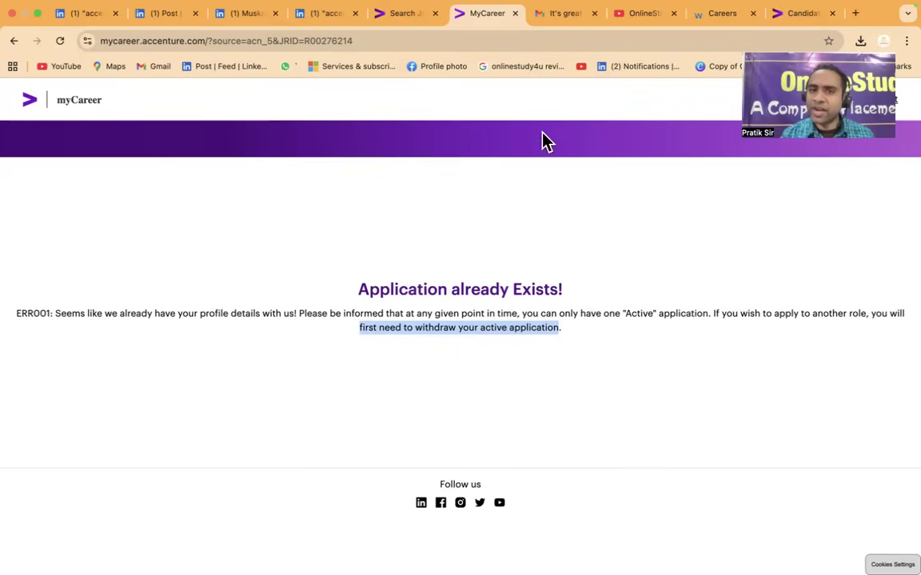
left_click(401, 14)
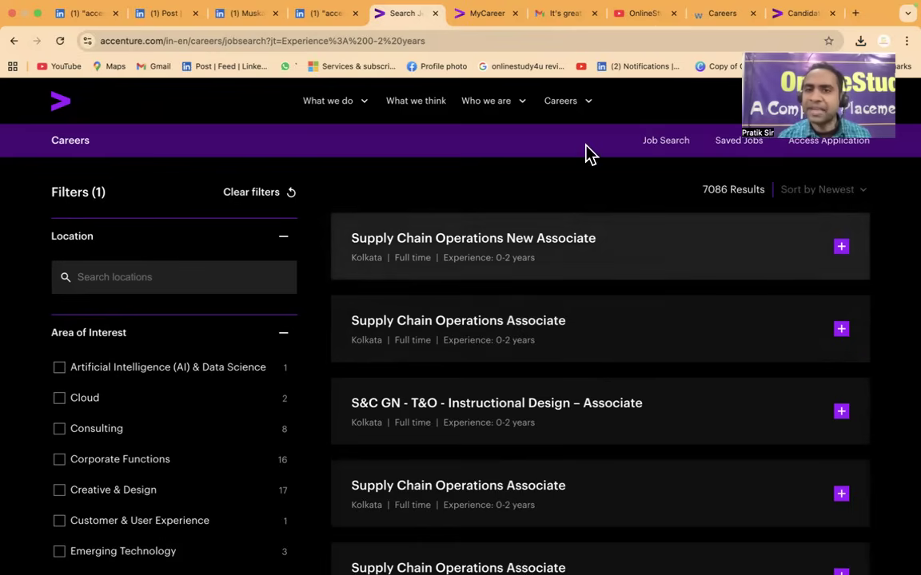
In the Accenture email, highlight the Operations New Associate role and withdrawal line, then follow the Workday Home link
left_click(570, 16)
scroll(541, 304, "down", 2)
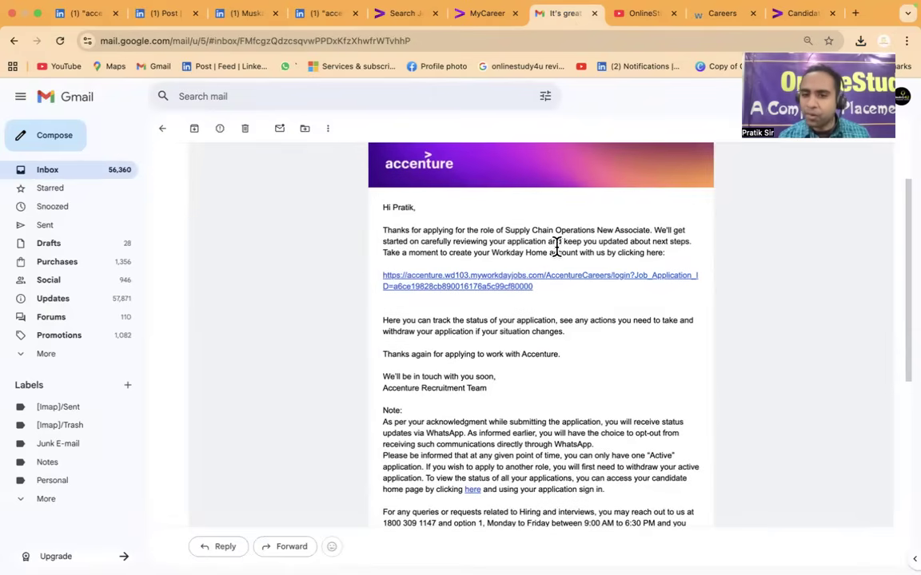
left_click_drag(601, 230, 644, 231)
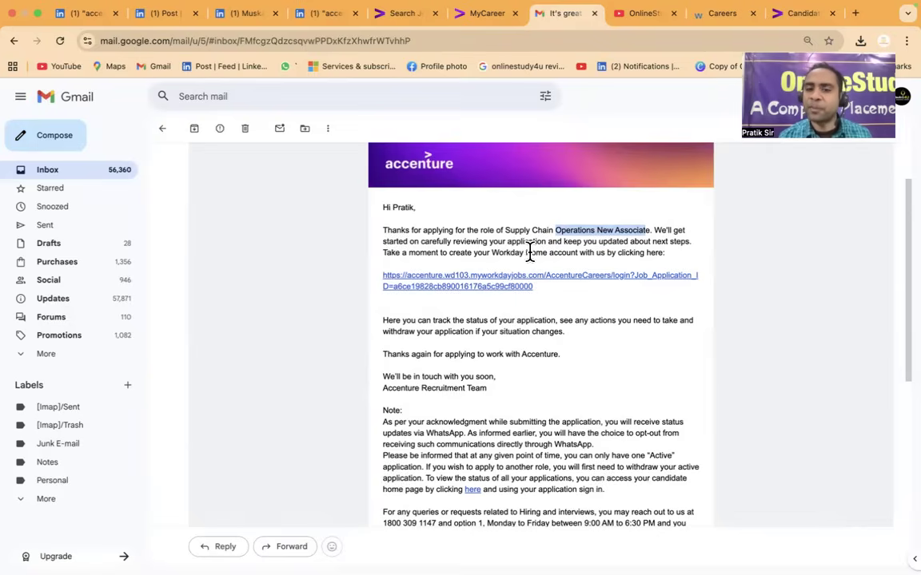
scroll(586, 250, "down", 1)
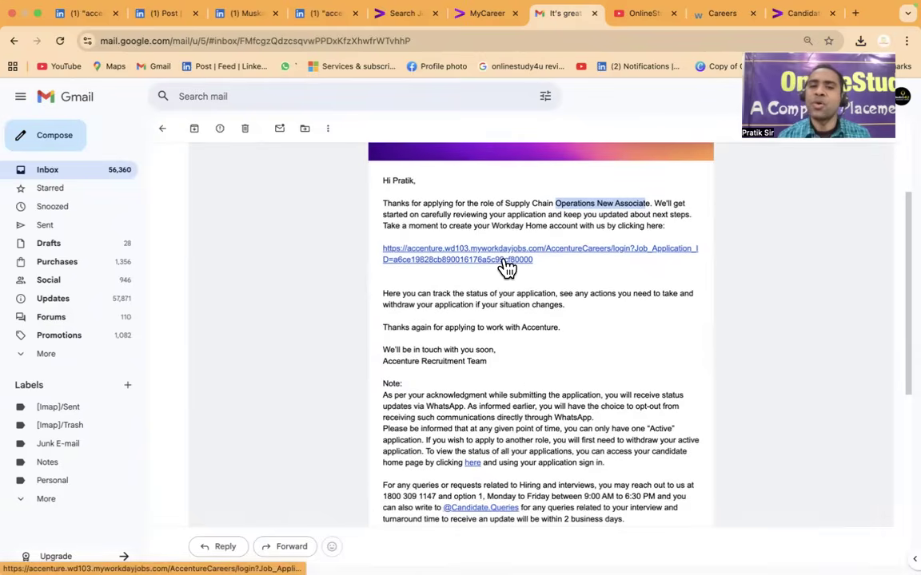
scroll(505, 267, "down", 2)
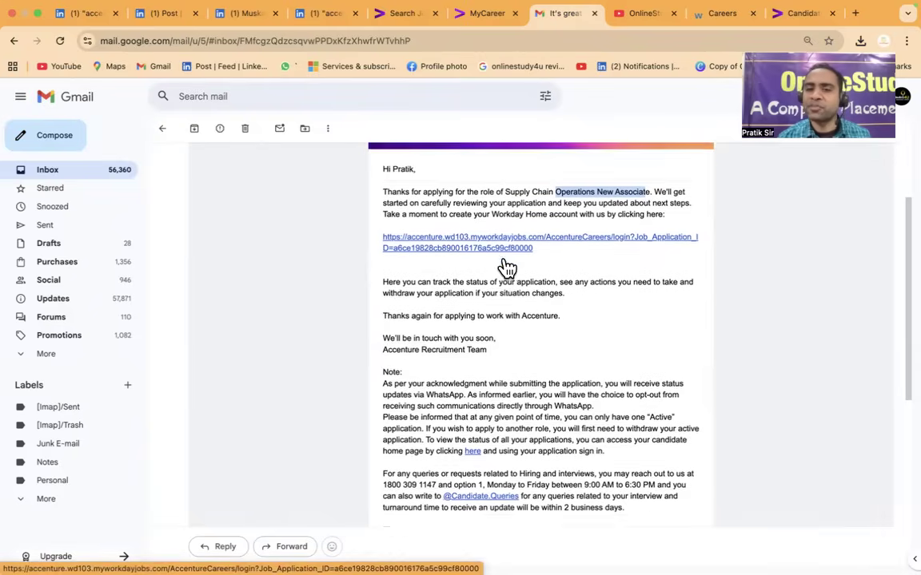
scroll(505, 267, "down", 1)
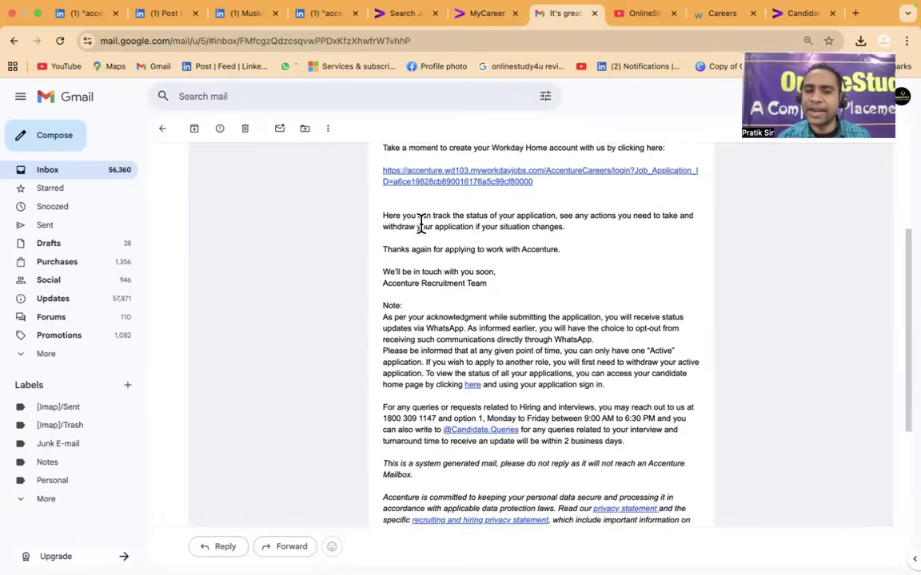
left_click_drag(419, 227, 565, 227)
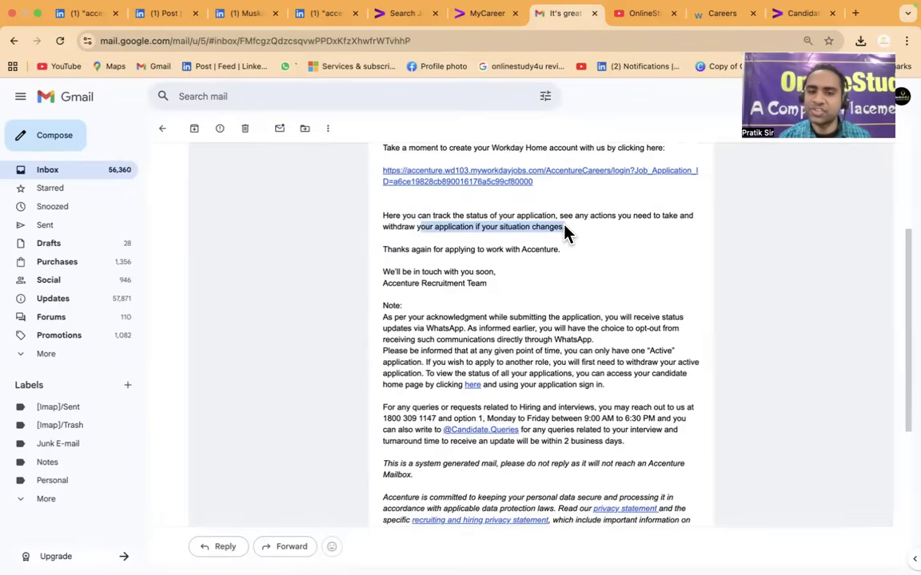
scroll(519, 240, "up", 3)
left_click(486, 259)
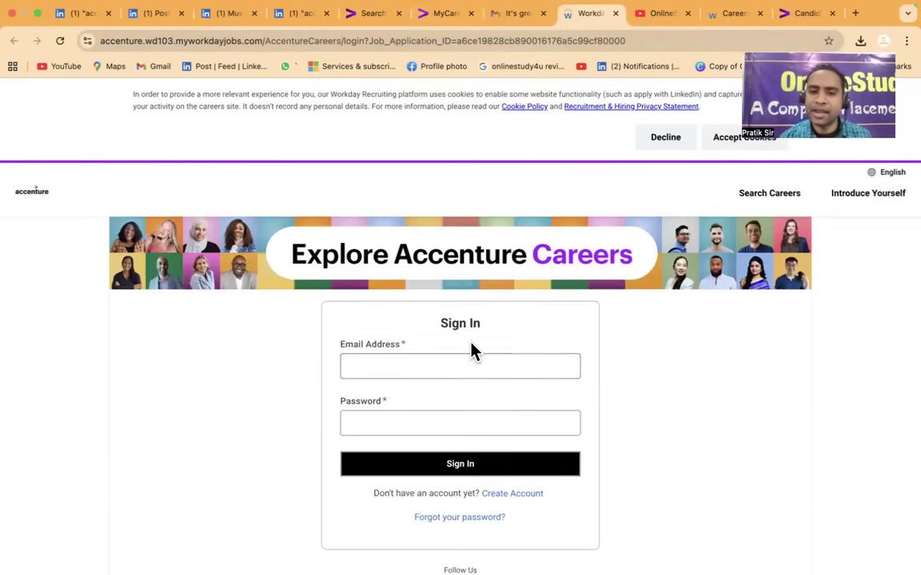
Create a Workday candidate account with the saved email and a confirmed password, agreeing to the terms
scroll(471, 350, "down", 3)
left_click(501, 378)
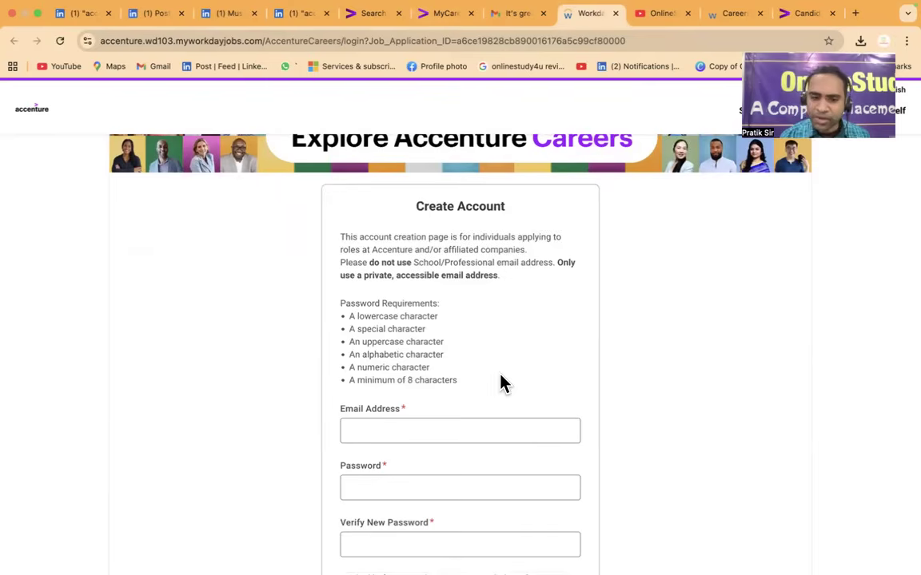
scroll(458, 475, "down", 3)
left_click(391, 293)
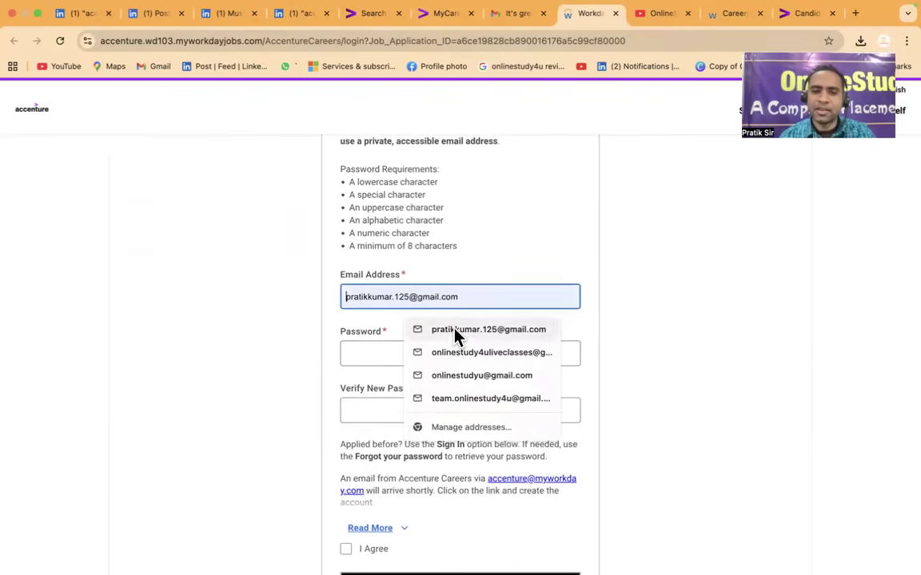
left_click(432, 331)
left_click(423, 349)
type("•••••••••")
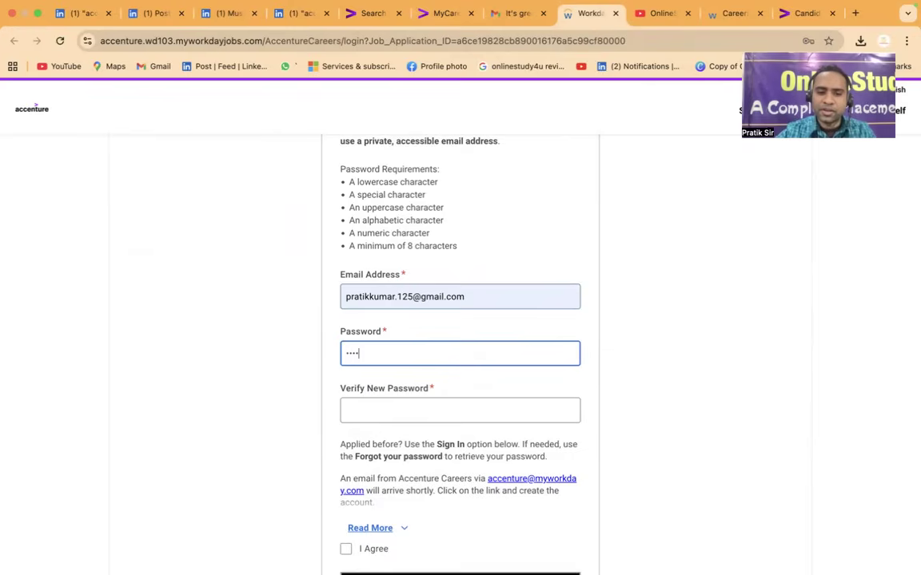
key("Tab")
type("•••••••••")
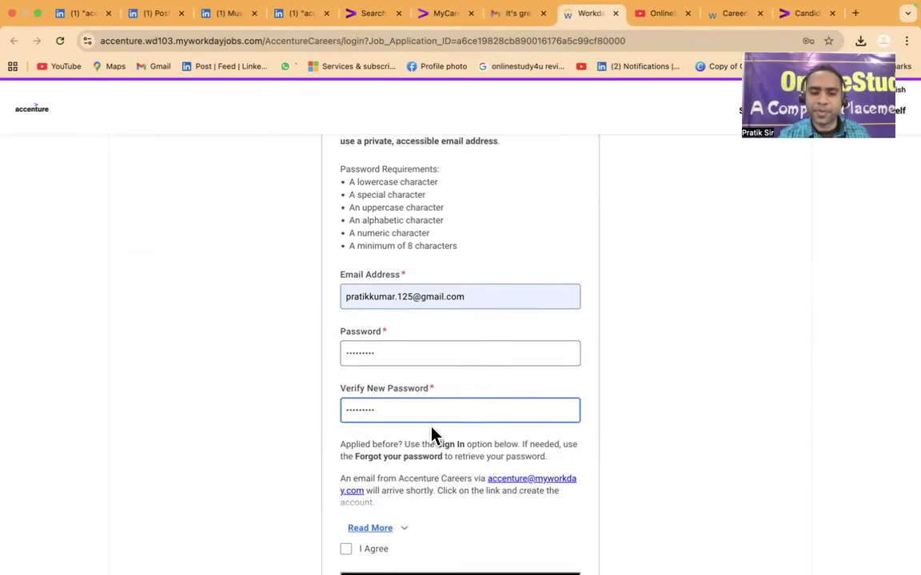
scroll(432, 435, "down", 2)
left_click(347, 469)
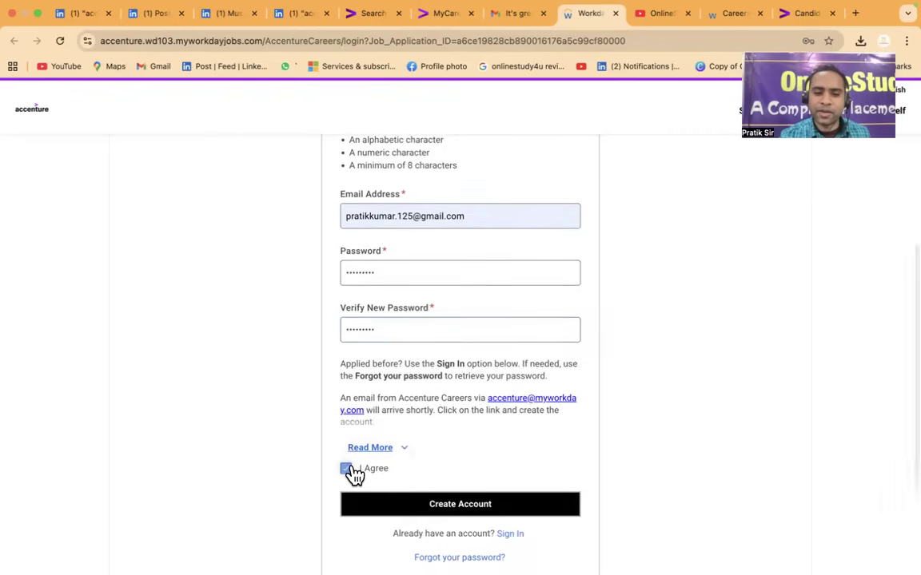
left_click(400, 508)
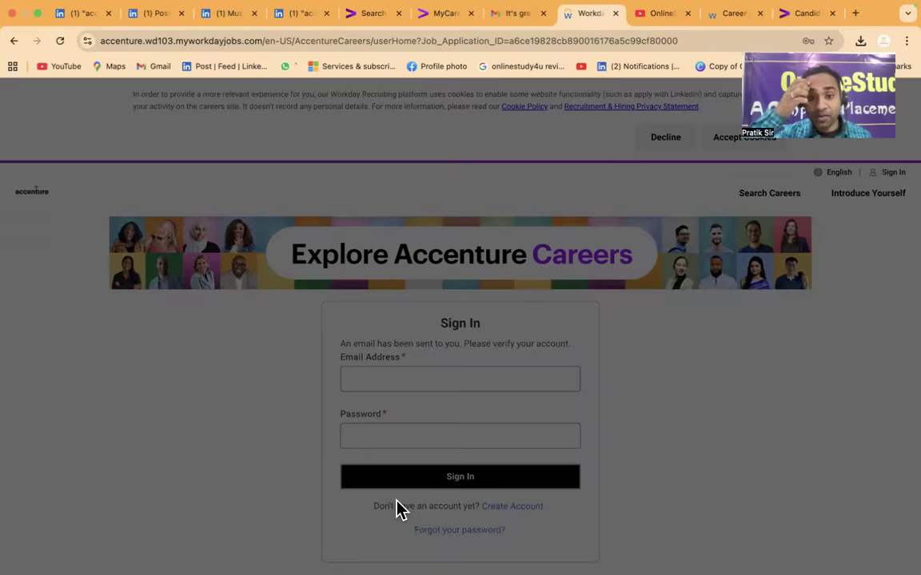
left_click(473, 237)
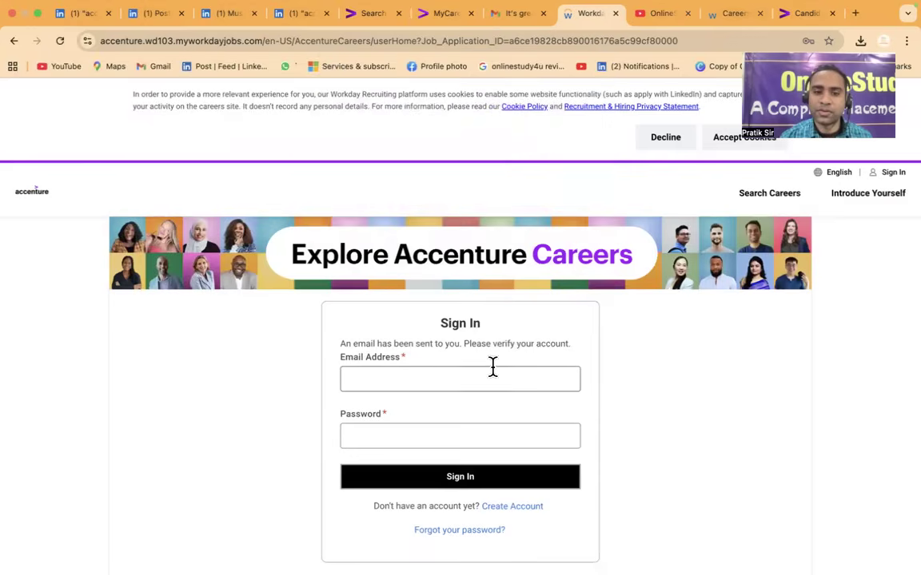
Sign in with the saved email and password, which triggers the account verification message
scroll(491, 367, "down", 2)
left_click(426, 304)
left_click(447, 339)
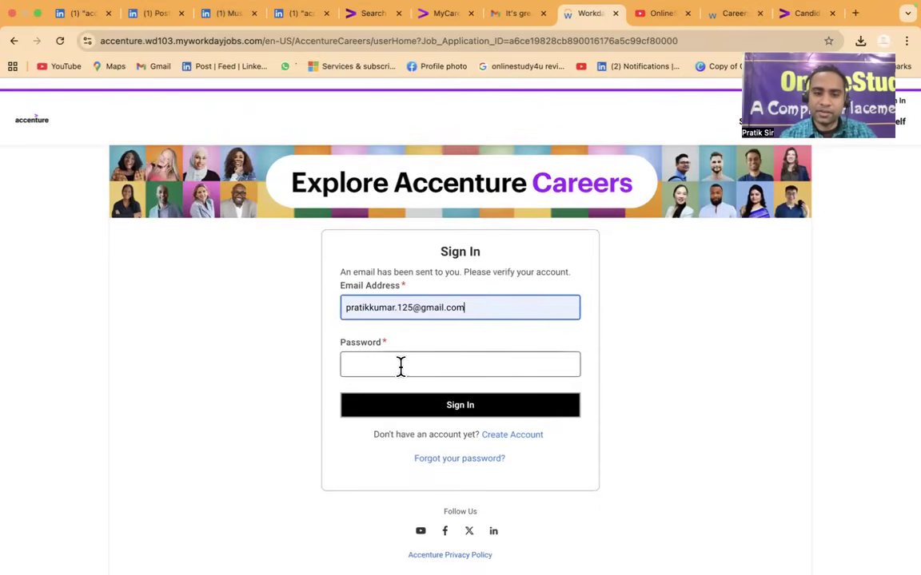
left_click(401, 365)
type("•••••••••")
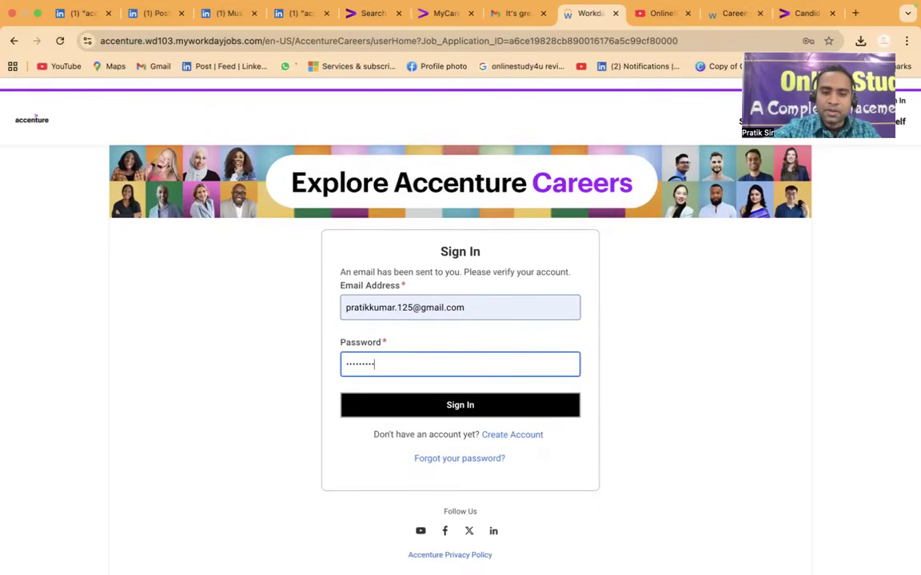
left_click(427, 406)
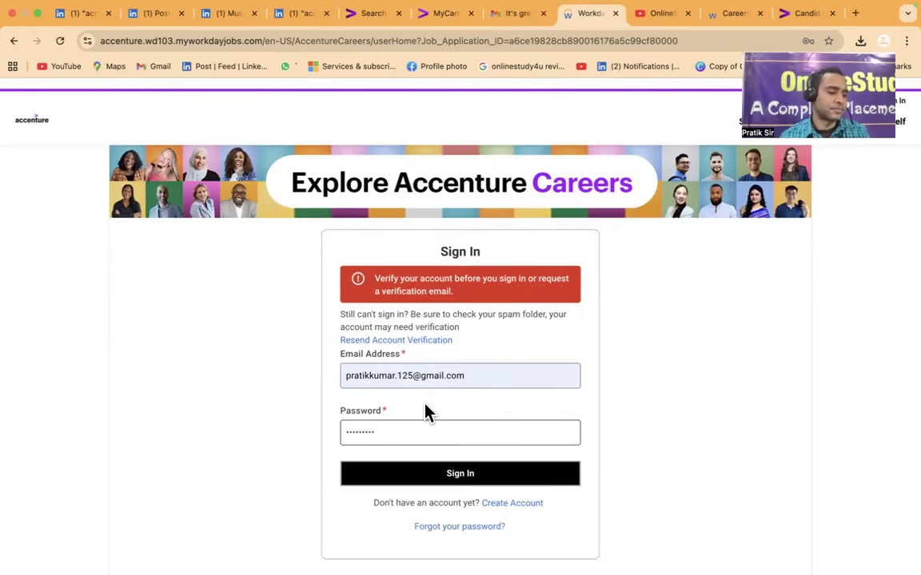
Retry signing in, dismiss the password breach warning, and highlight the application's submission date
left_click(453, 480)
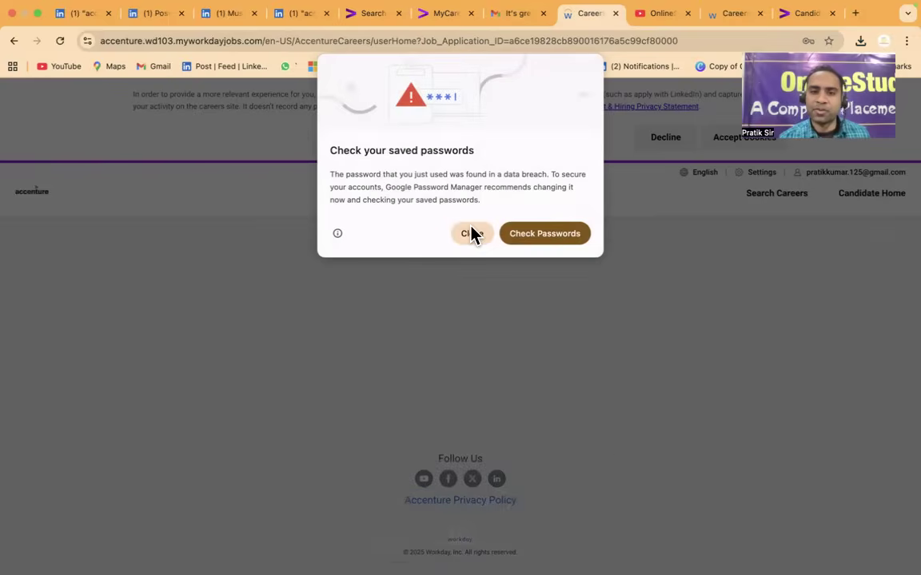
left_click(471, 224)
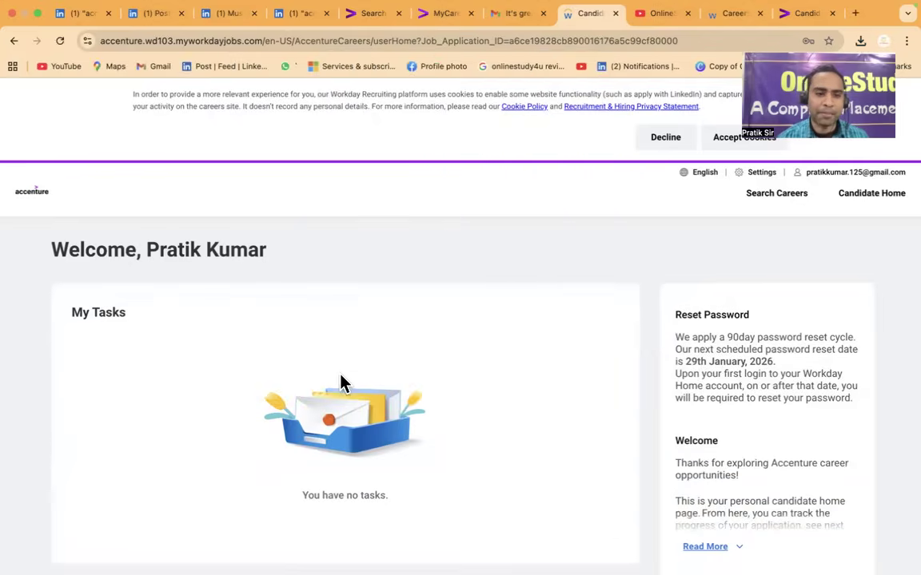
scroll(286, 370, "down", 2)
scroll(288, 370, "down", 3)
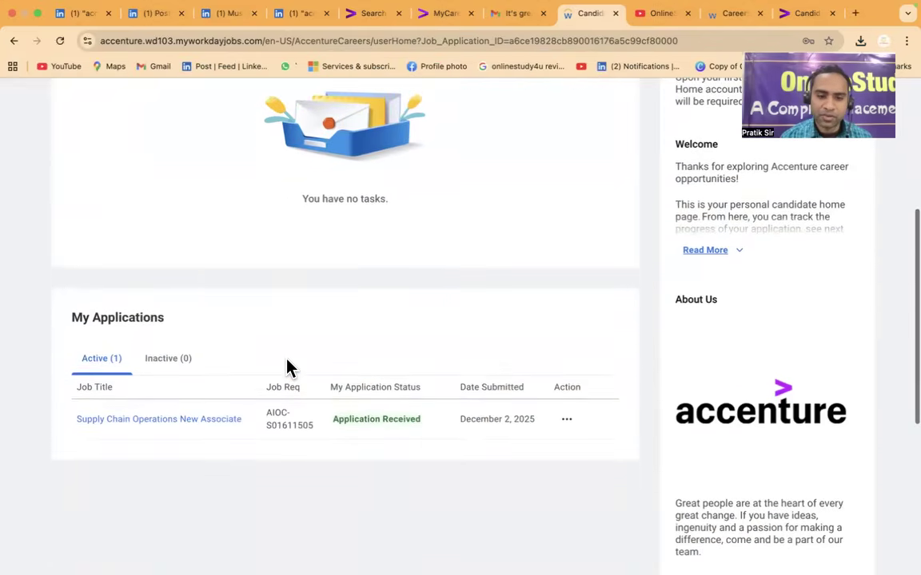
scroll(287, 370, "up", 3)
scroll(377, 363, "down", 3)
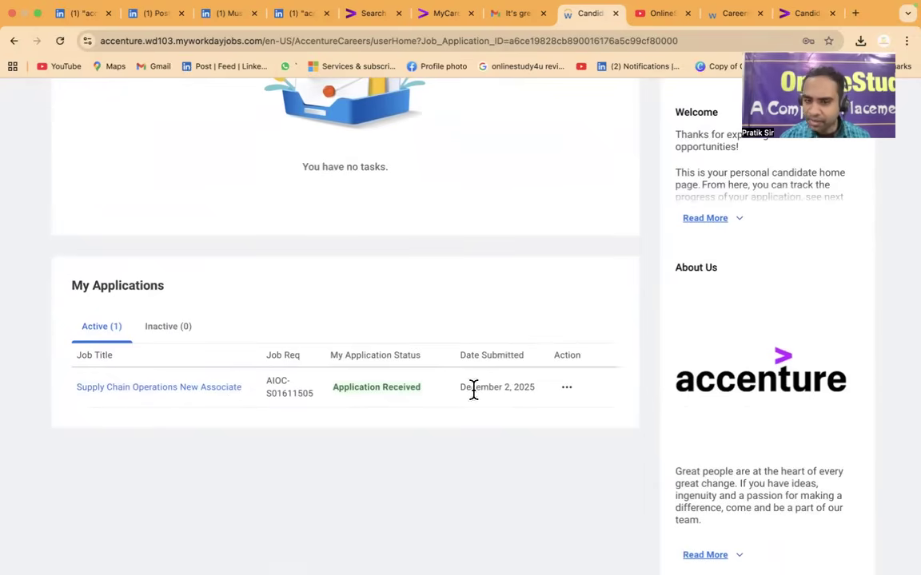
left_click_drag(456, 397, 539, 397)
Highlight the email's received time and the applied role in the candidate home applications table
left_click(524, 14)
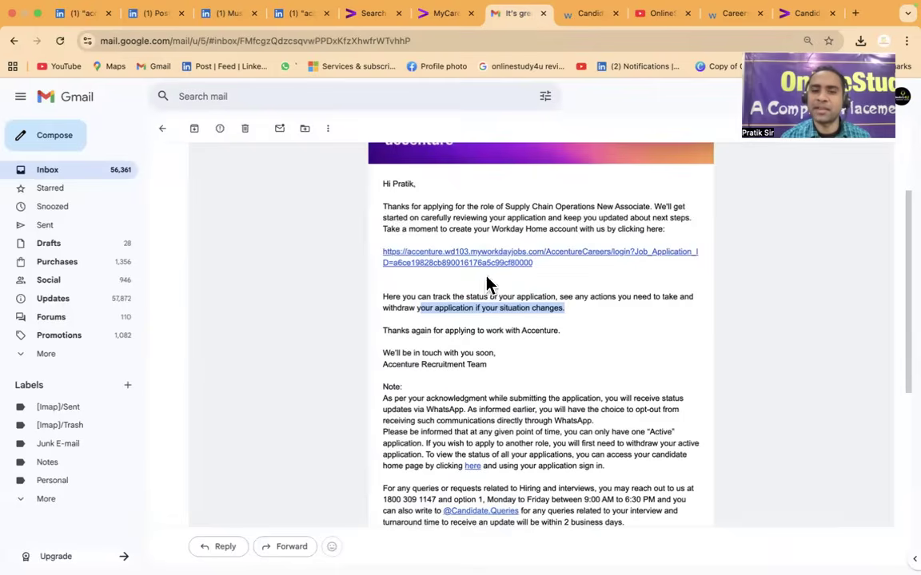
scroll(472, 463, "down", 10)
scroll(472, 464, "up", 10)
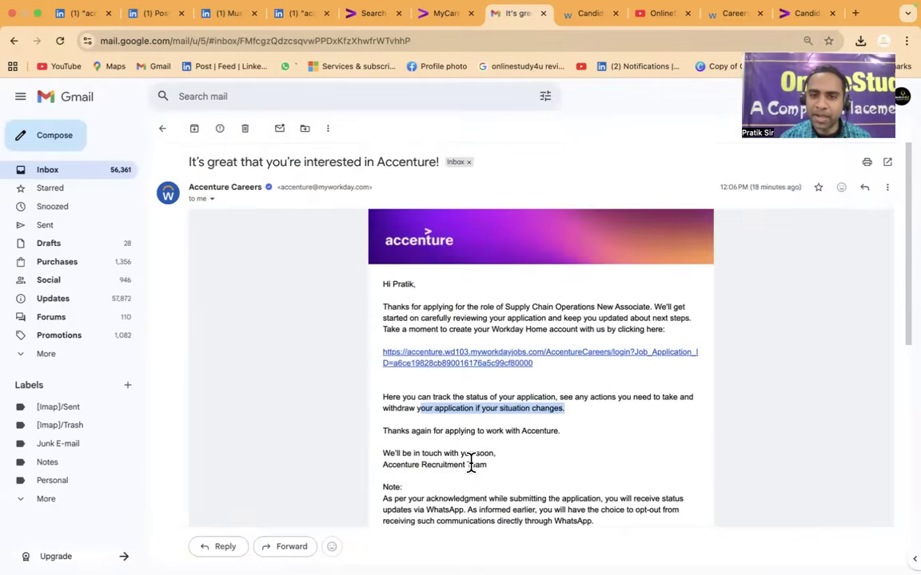
left_click_drag(724, 184, 789, 185)
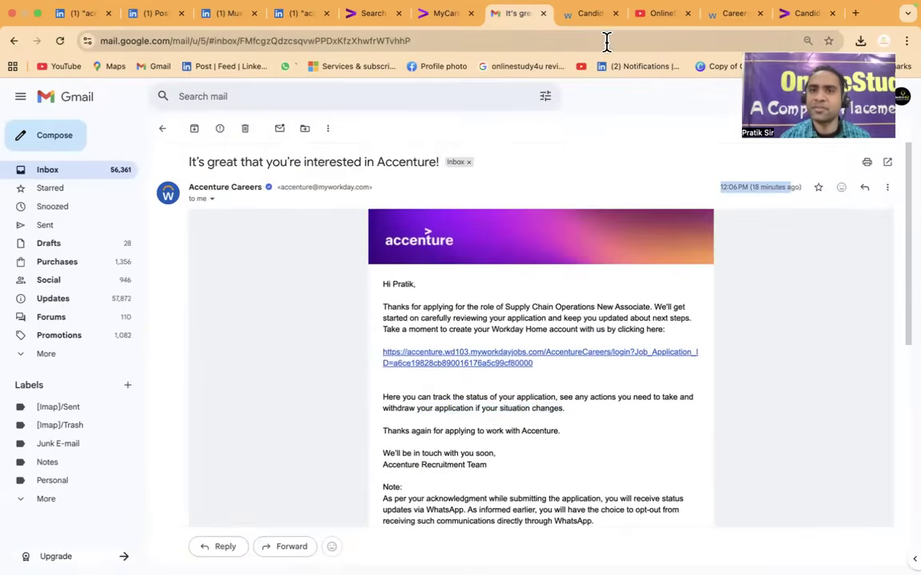
left_click(590, 14)
left_click_drag(55, 384, 250, 399)
left_click(253, 477)
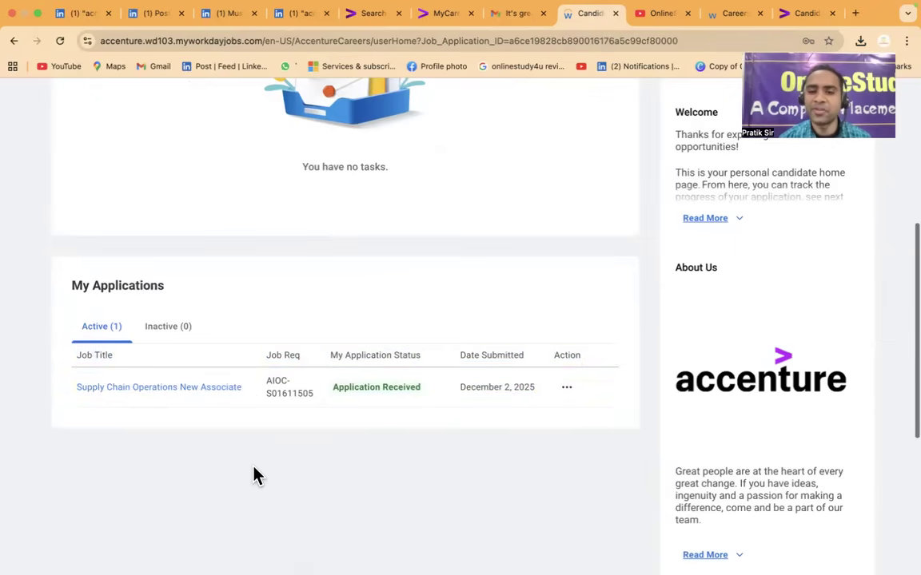
Recheck the confirmation email, then go back to the 0–2 years job search results
scroll(252, 477, "up", 5)
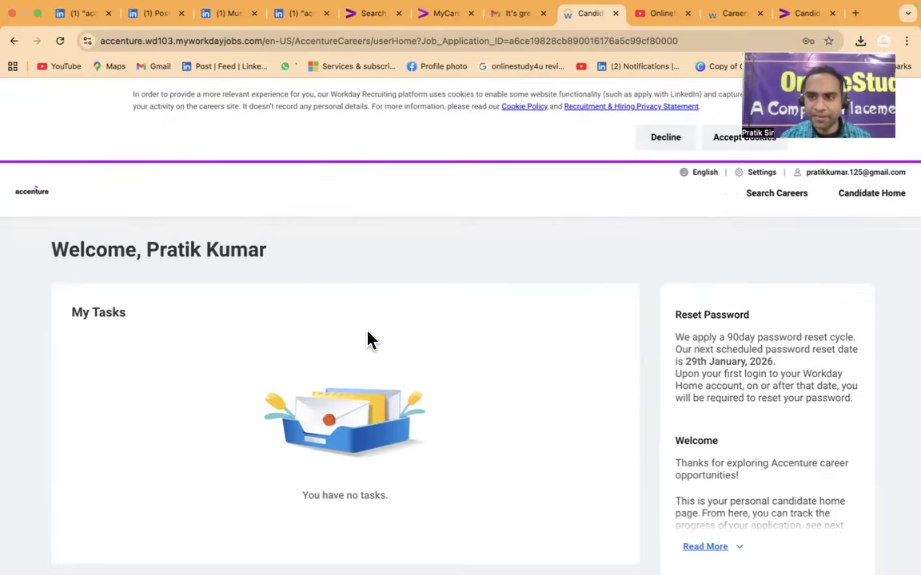
scroll(432, 423, "down", 10)
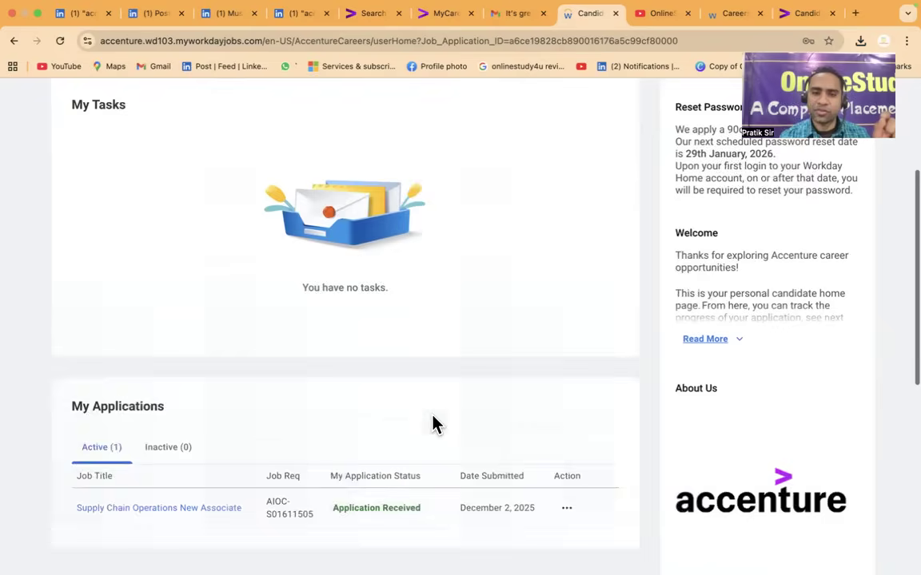
scroll(431, 424, "up", 10)
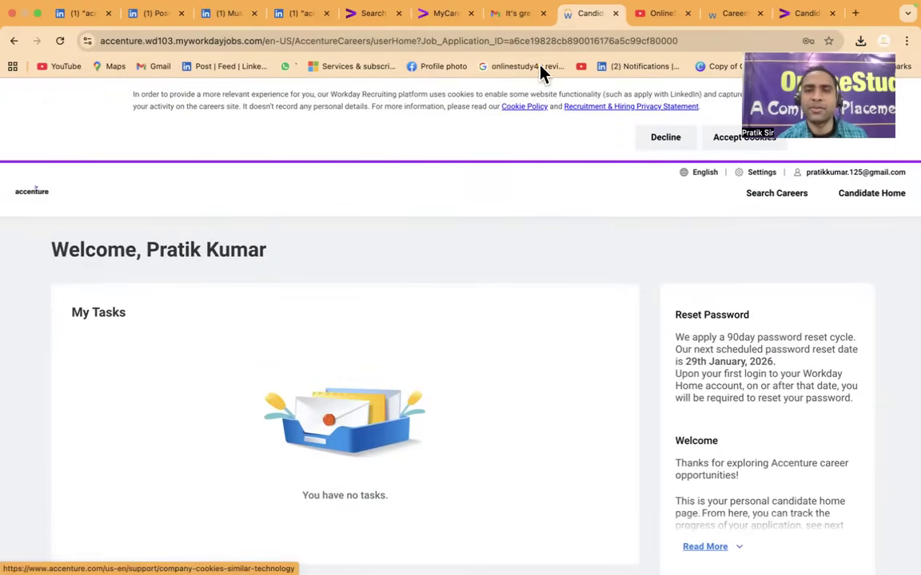
left_click(522, 26)
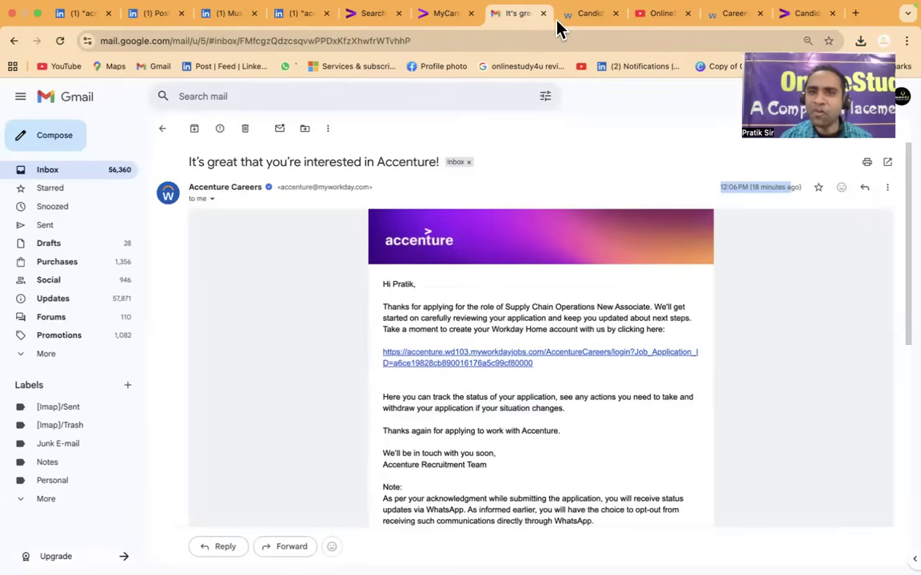
left_click(372, 15)
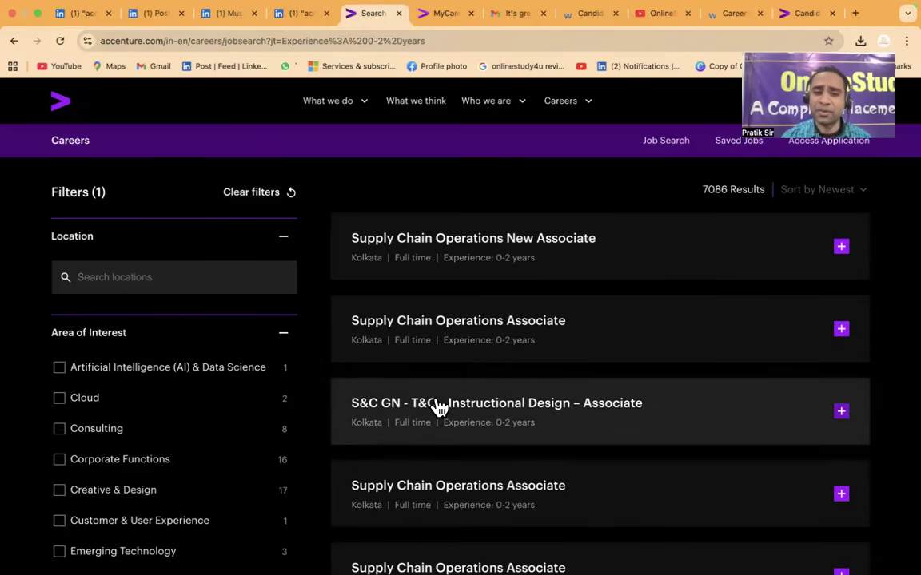
Apply for the S&C GN Instructional Design job, reaching the 'application already exists' page
left_click(473, 434)
scroll(467, 495, "down", 3)
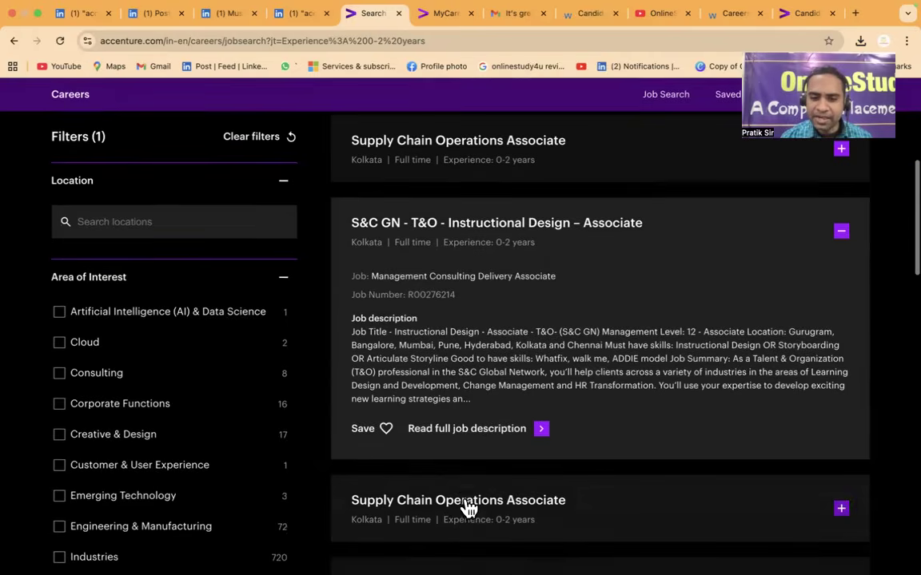
left_click(459, 432)
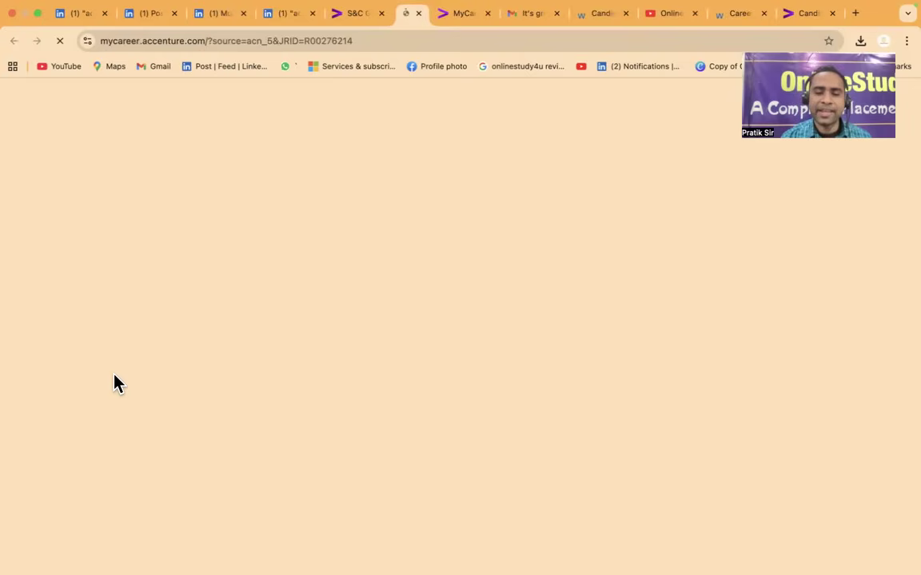
left_click(116, 377)
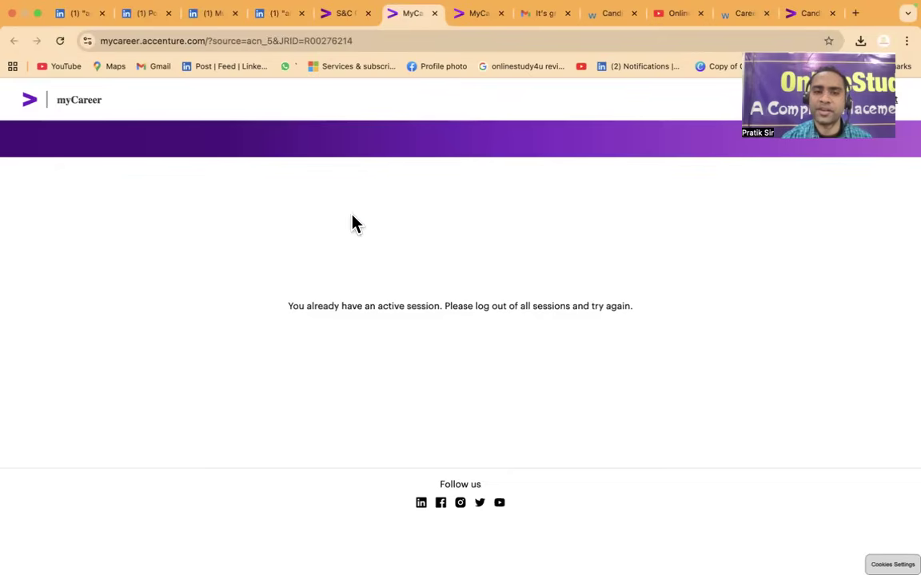
left_click(481, 21)
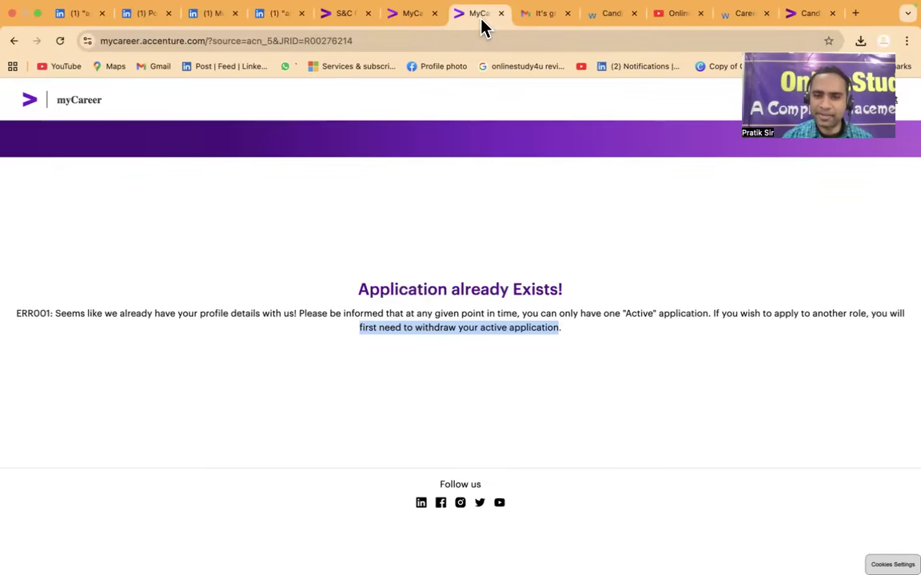
Close both MyCareer tabs and paste the copied Workday careers URL into a new tab
left_click(436, 14)
left_click(435, 14)
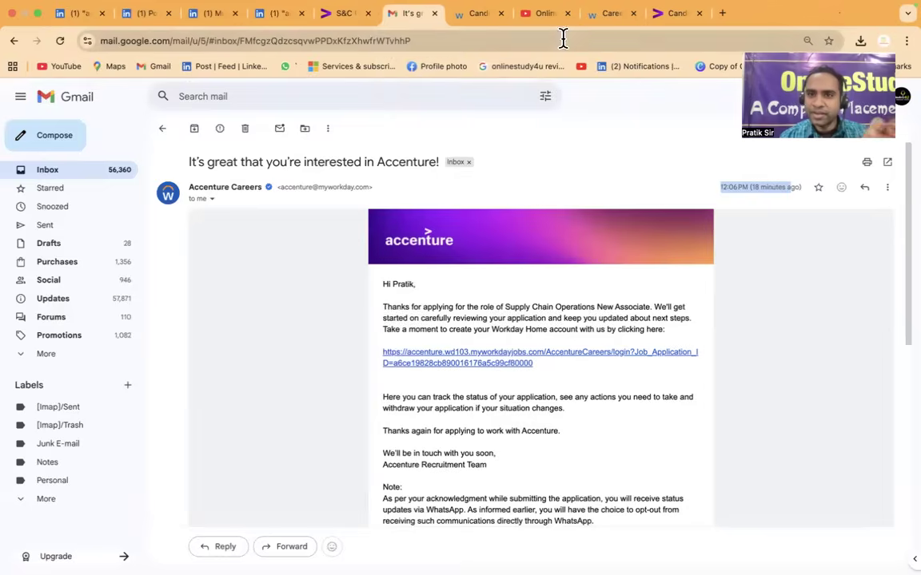
left_click(612, 14)
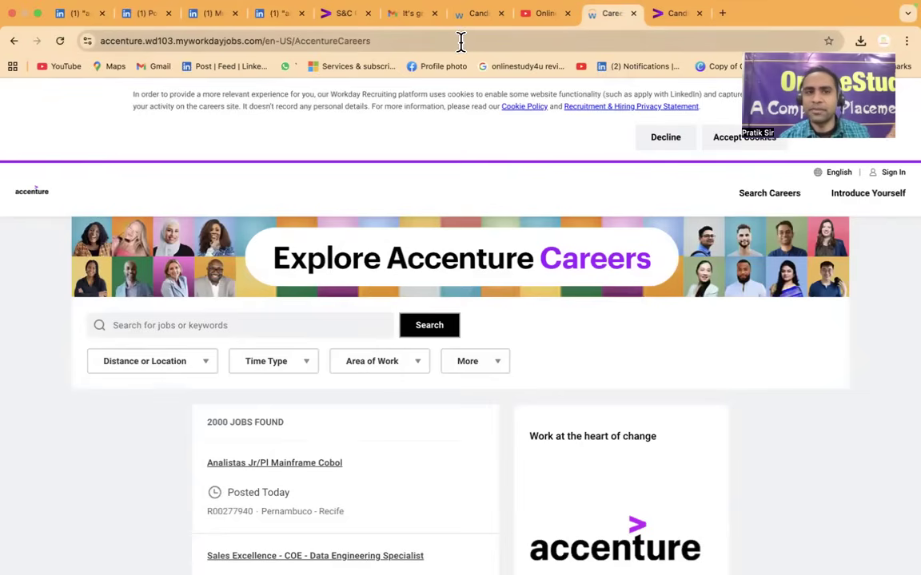
left_click(460, 41)
key("super+c")
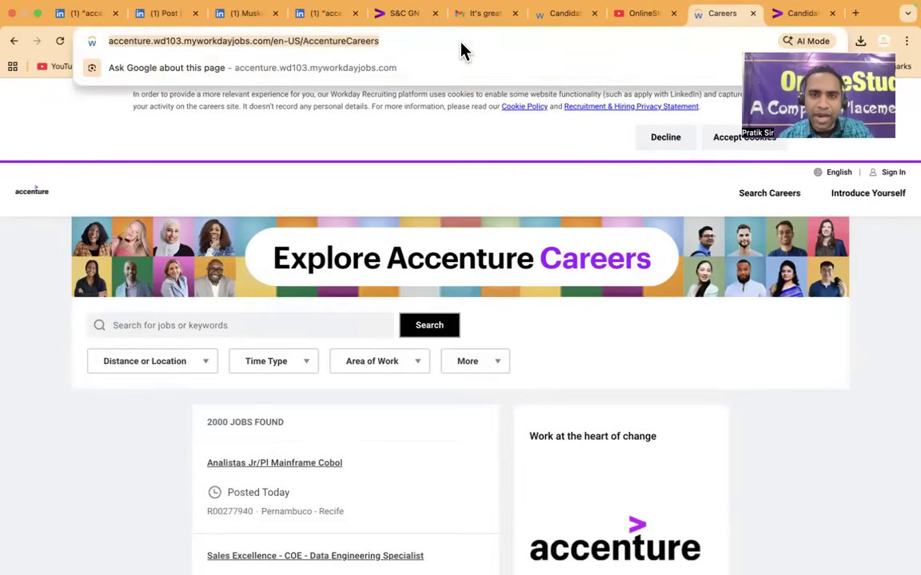
left_click(855, 13)
key("super+v")
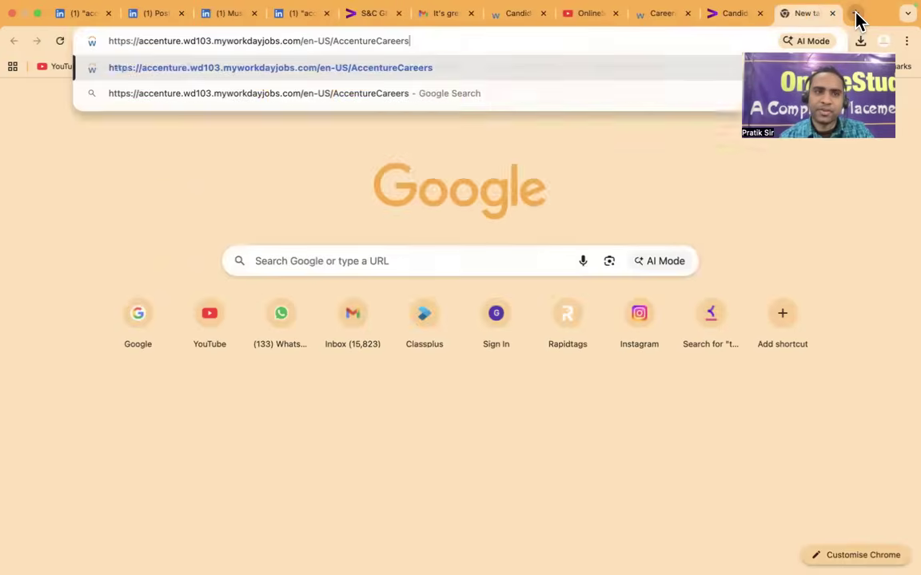
Load the Workday careers site and apply again for the Instructional Design job
key("Return")
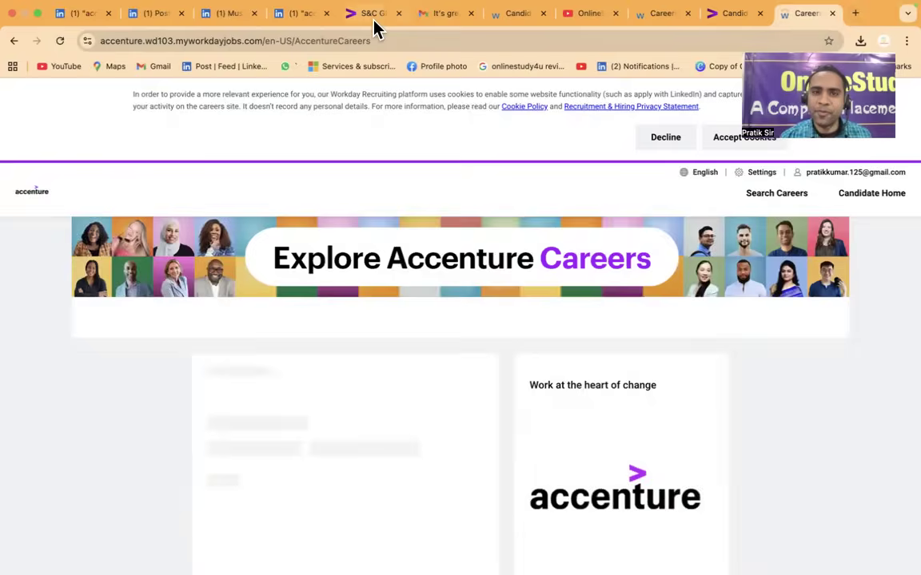
left_click(373, 21)
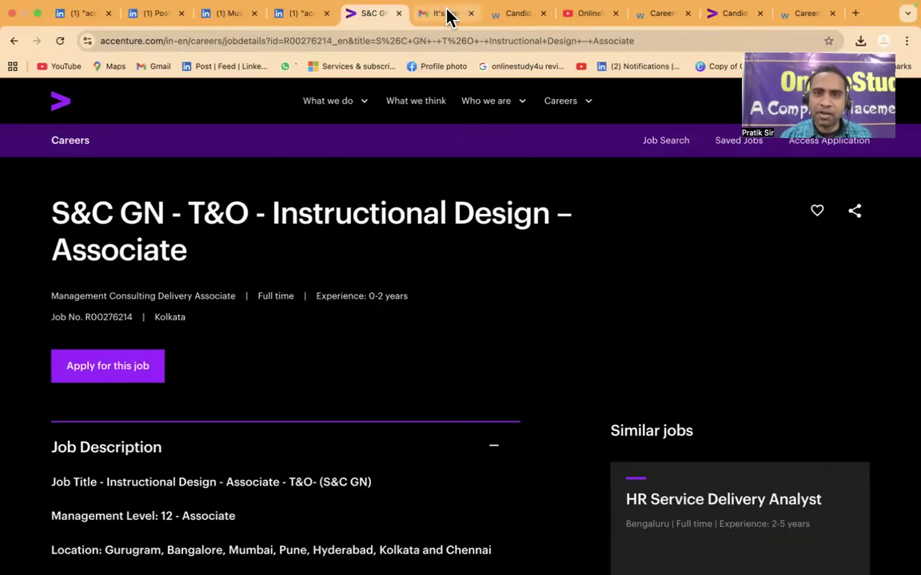
scroll(382, 284, "down", 3)
scroll(382, 283, "up", 3)
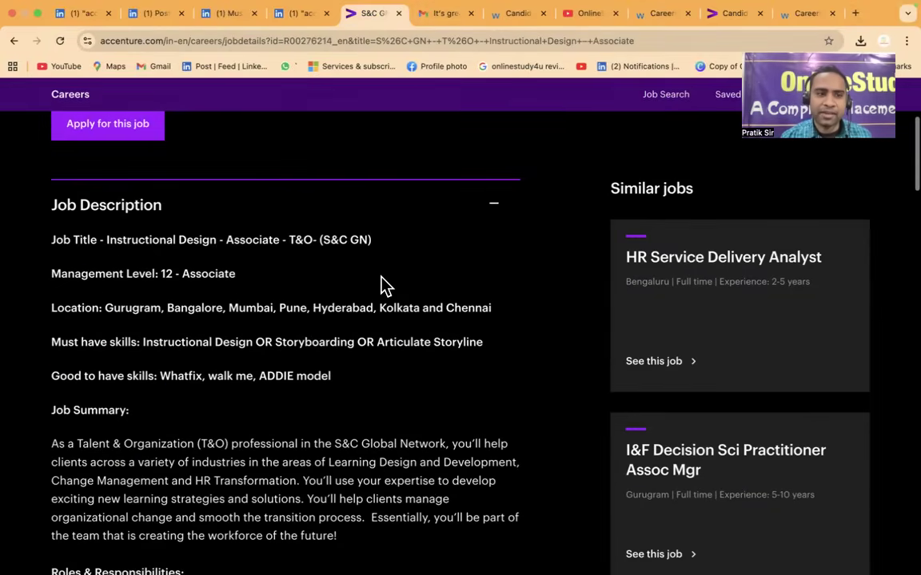
left_click(109, 381)
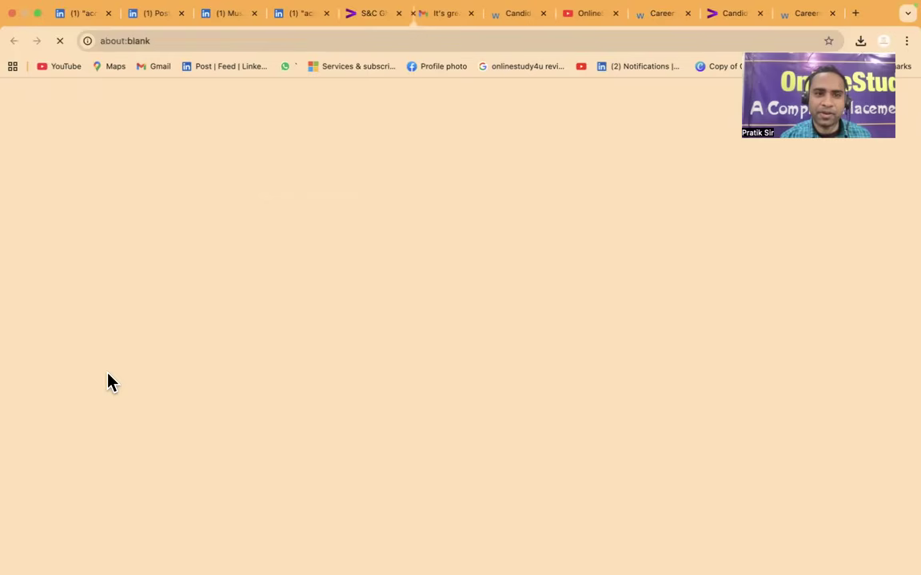
Select job number R00276214 on the job page and return to the MyCareer session message
left_click(344, 15)
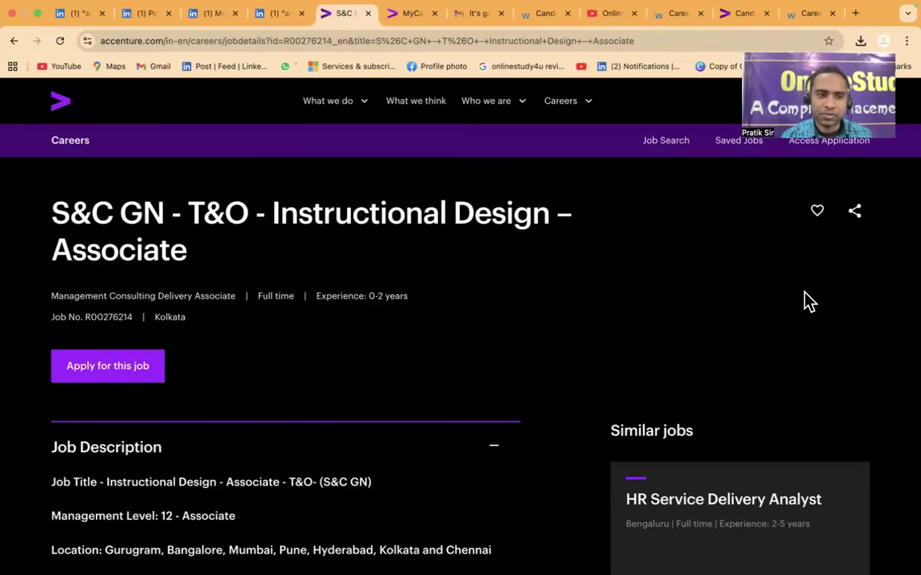
left_click_drag(134, 317, 86, 317)
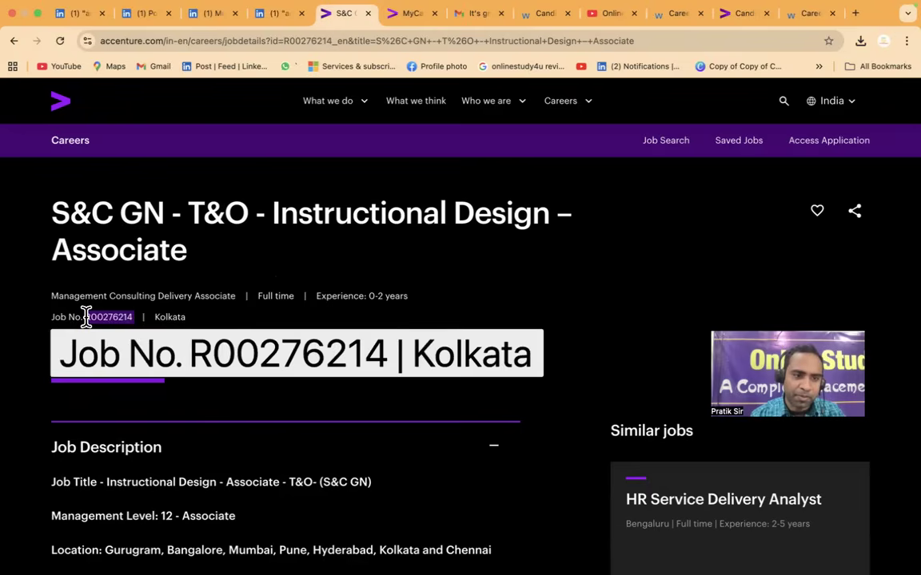
left_click(406, 22)
left_click(359, 17)
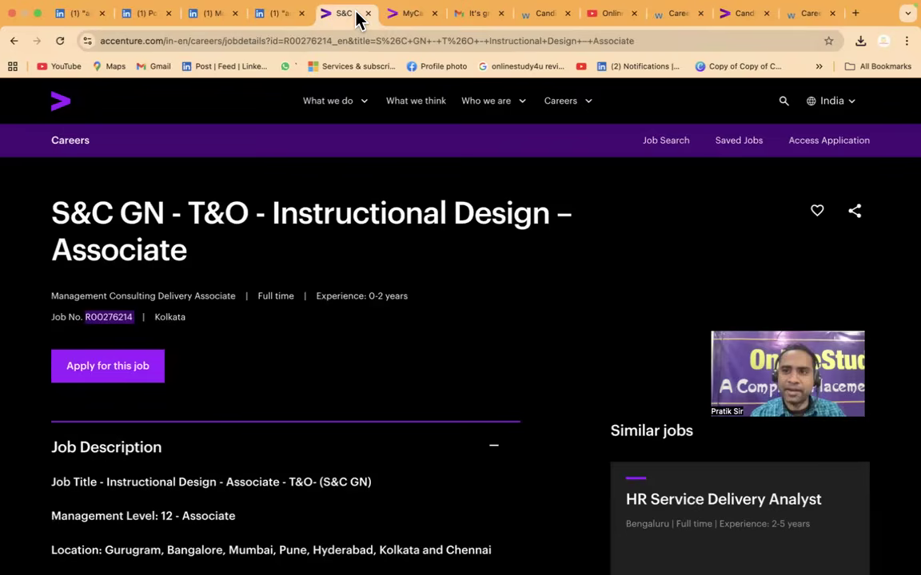
left_click(409, 21)
Sign out of MyCareer and sign back in using the saved account e-mail
left_click(878, 104)
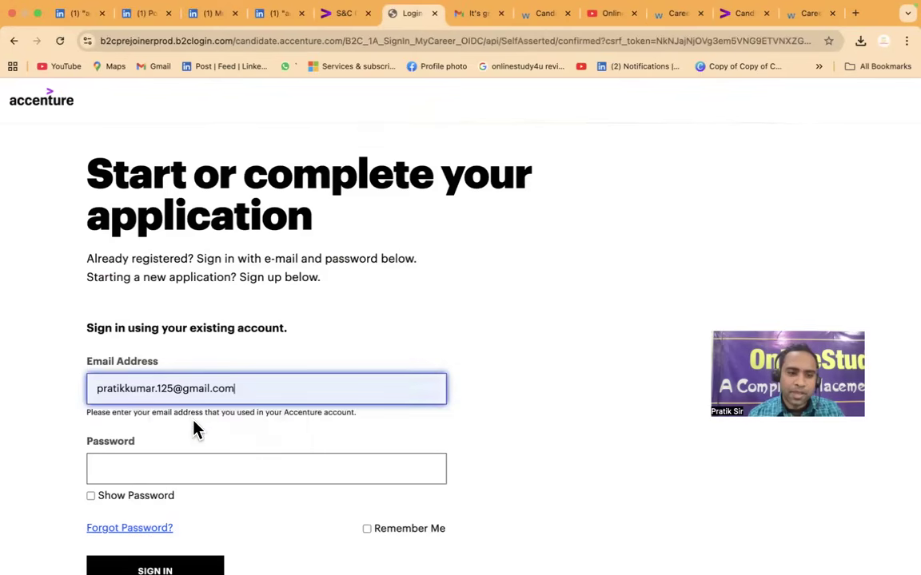
left_click(161, 456)
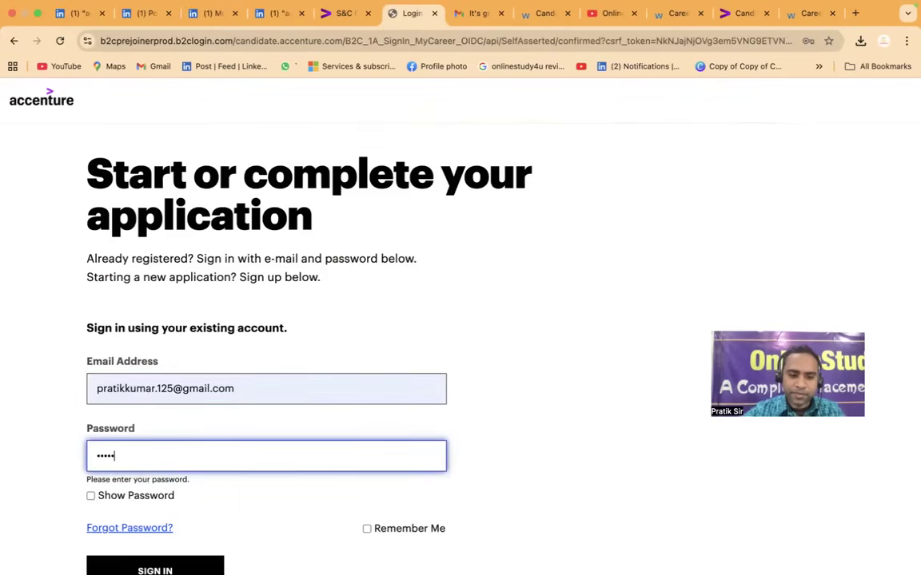
scroll(144, 540, "down", 2)
left_click(145, 524)
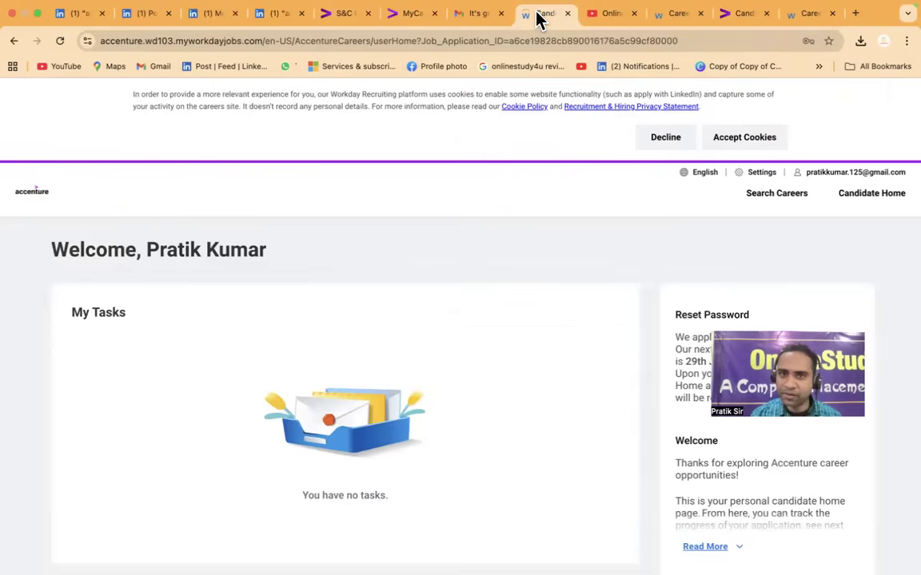
Choose Withdraw Application from the Supply Chain Operations New Associate row's actions menu
scroll(392, 349, "down", 3)
scroll(397, 346, "up", 5)
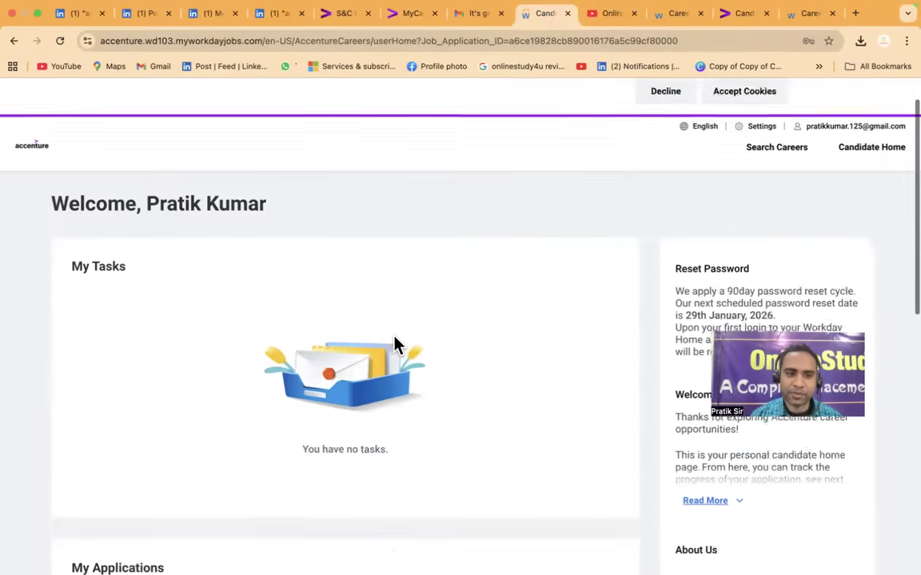
left_click(468, 17)
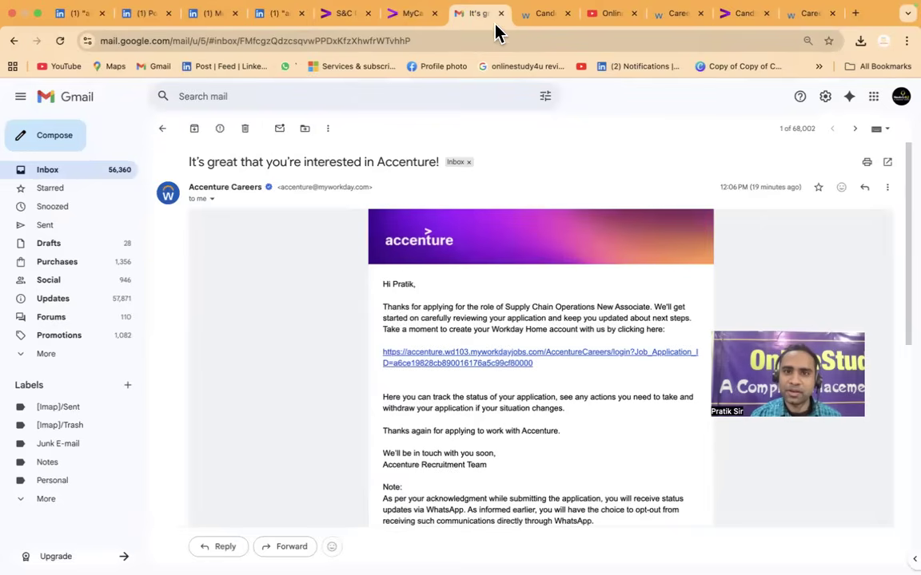
left_click(397, 16)
left_click(532, 16)
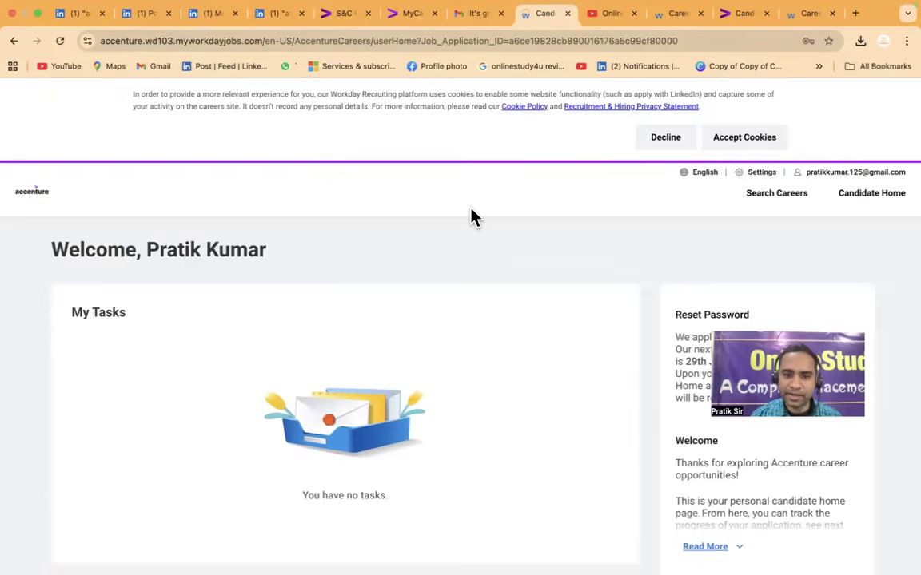
scroll(472, 216, "down", 5)
left_click(566, 318)
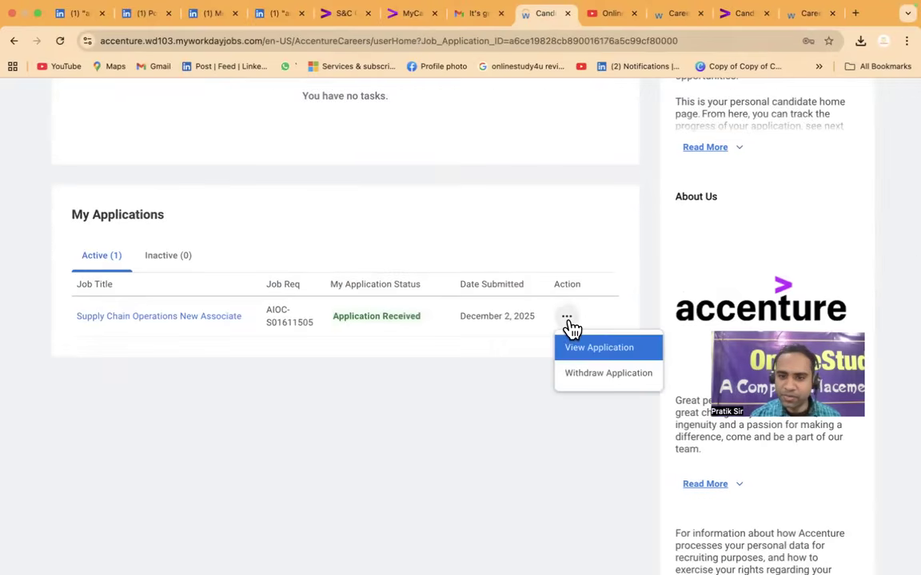
left_click(592, 381)
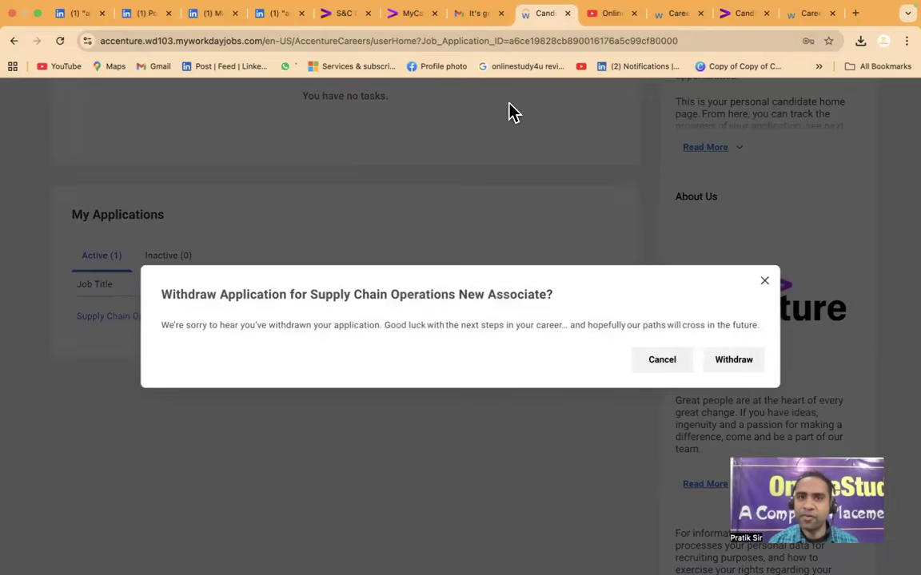
Review the 'Application already Exists' heading, then confirm the withdrawal
left_click(416, 16)
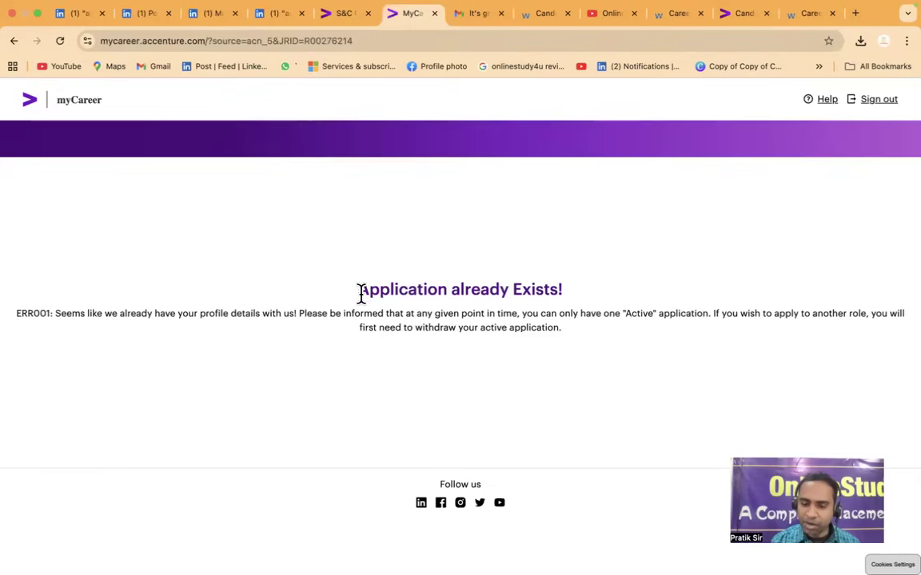
left_click_drag(360, 291, 583, 298)
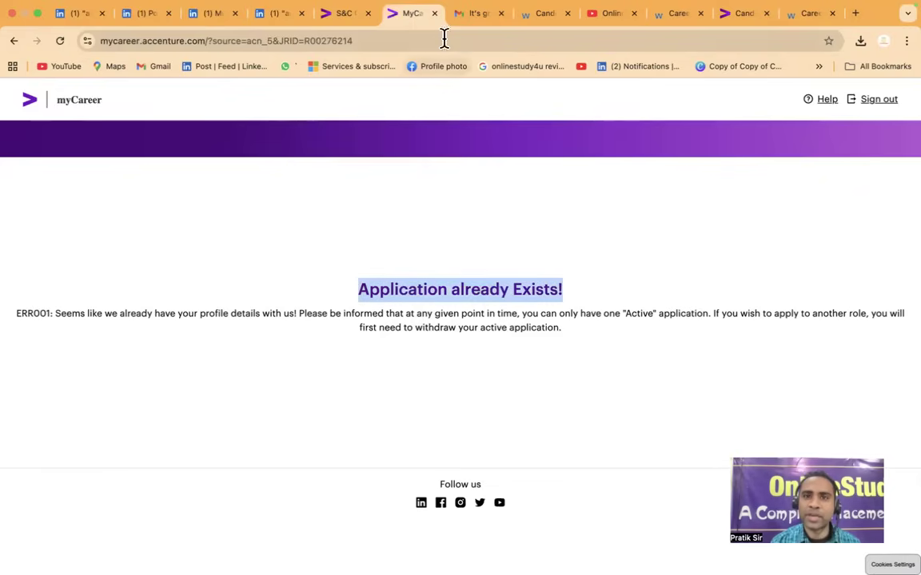
left_click(477, 16)
left_click(537, 15)
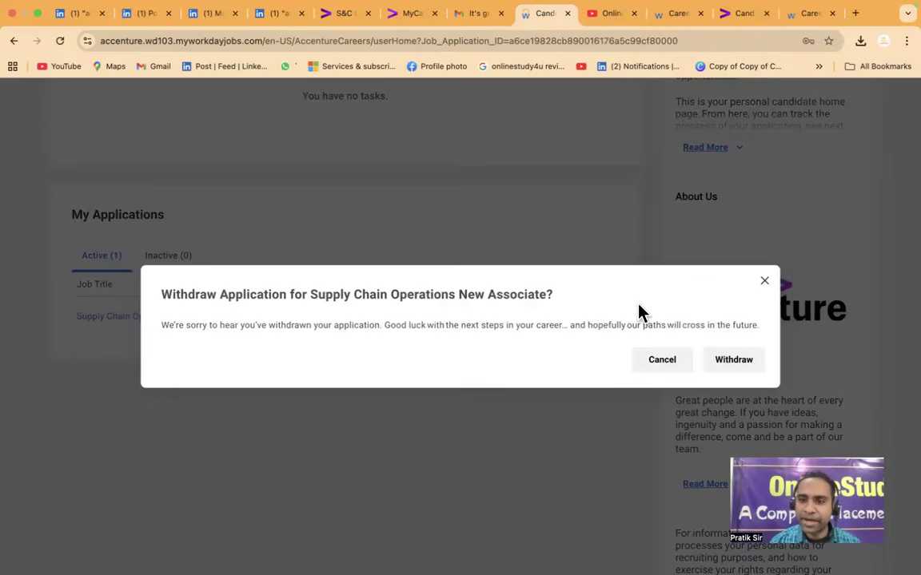
left_click(739, 366)
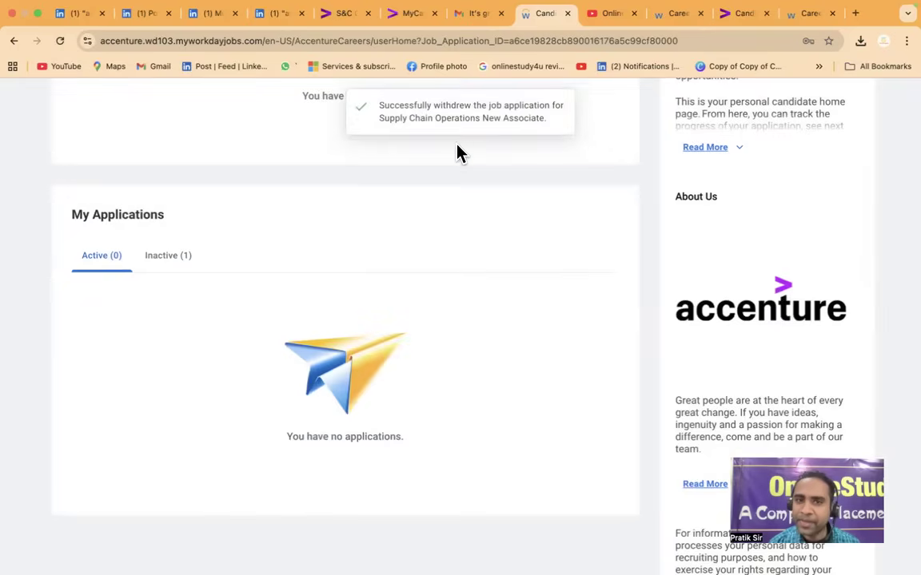
Sign out of the myCareer session and switch to the Instructional Design job page
left_click(413, 16)
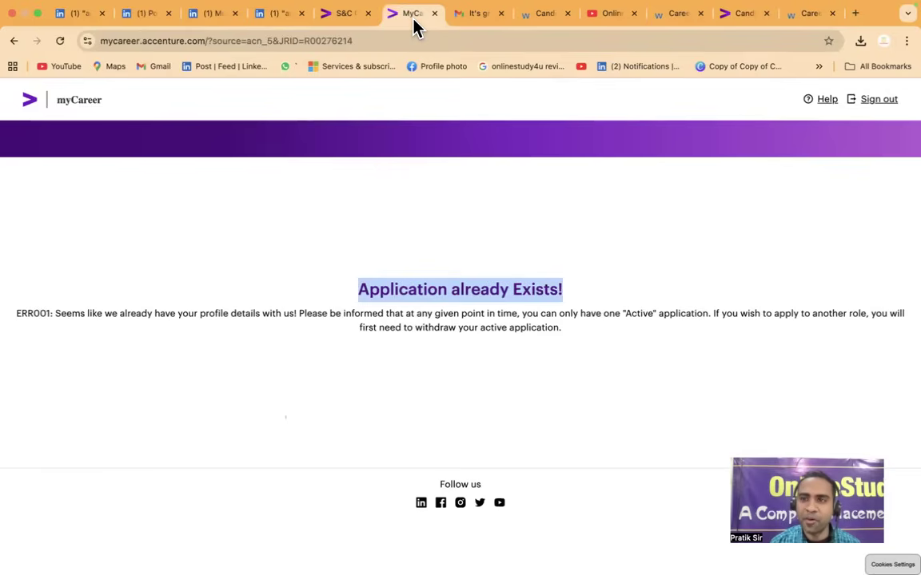
left_click(873, 100)
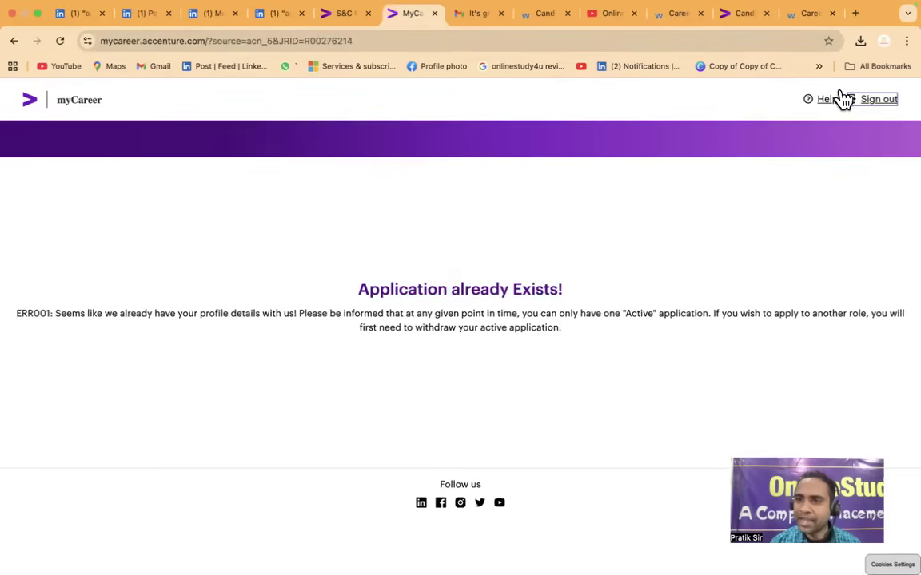
left_click(877, 103)
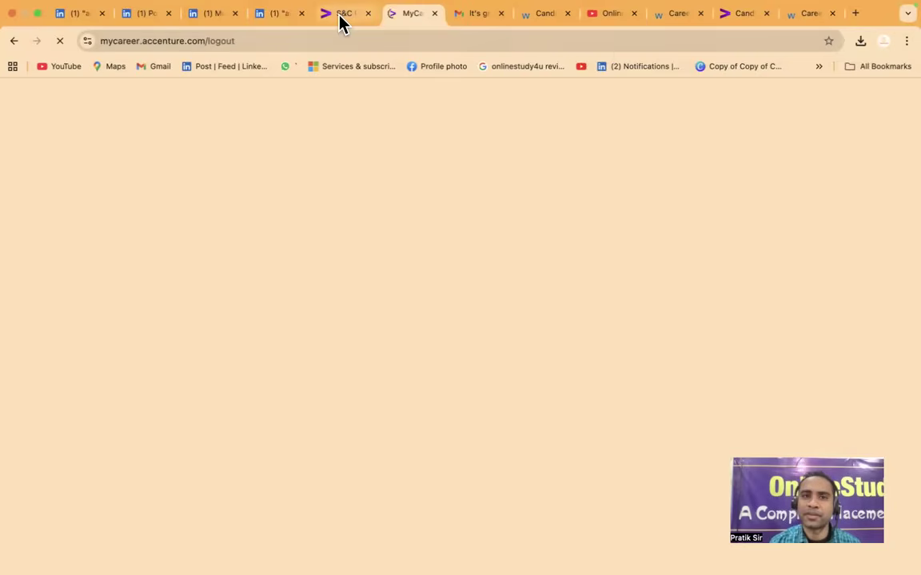
left_click(342, 16)
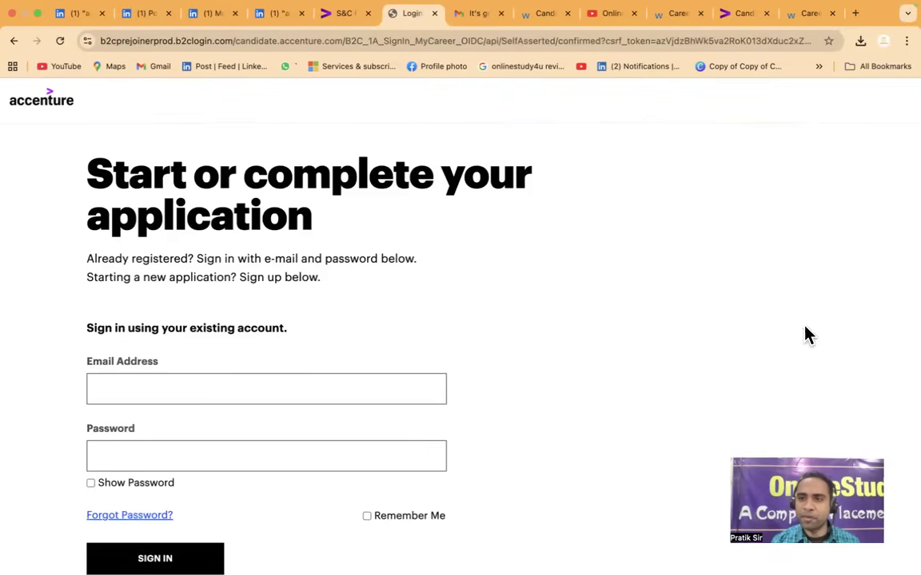
Sign in to myCareer with the saved account e-mail and its password
left_click(160, 393)
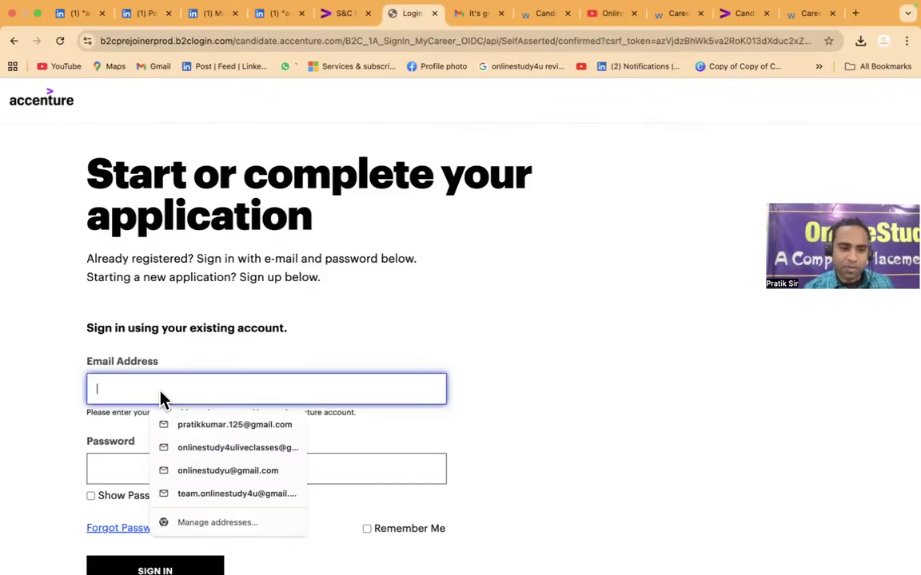
left_click(191, 425)
left_click(152, 465)
type("•••••••••")
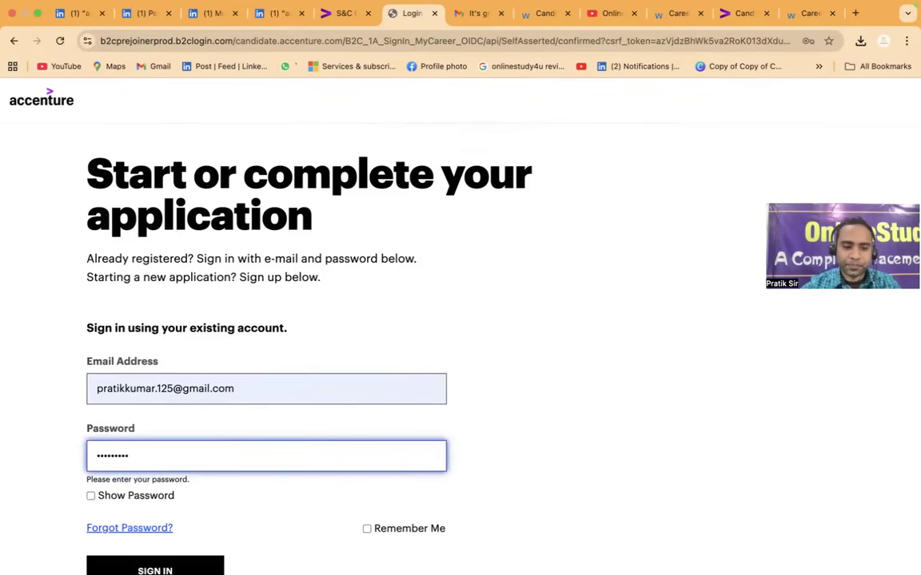
key("Return")
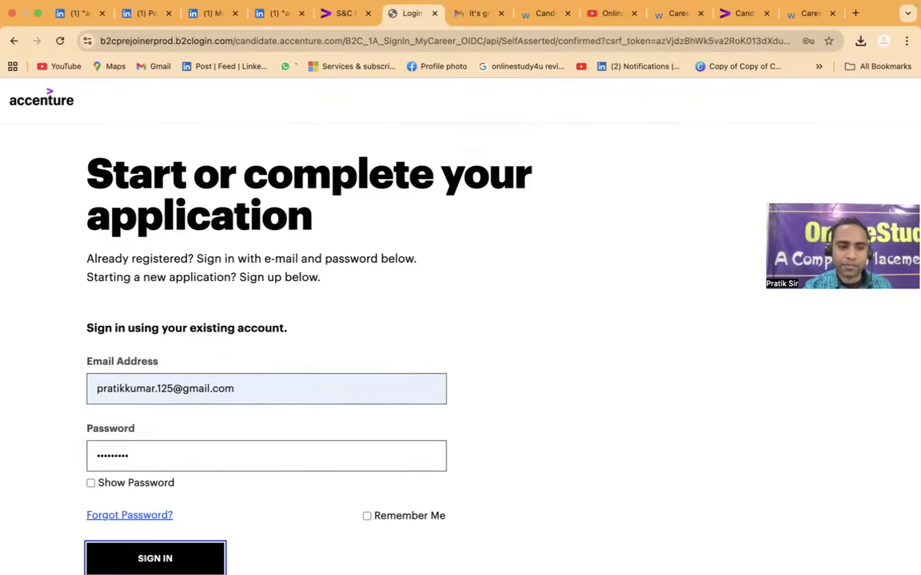
scroll(230, 443, "down", 2)
left_click(160, 475)
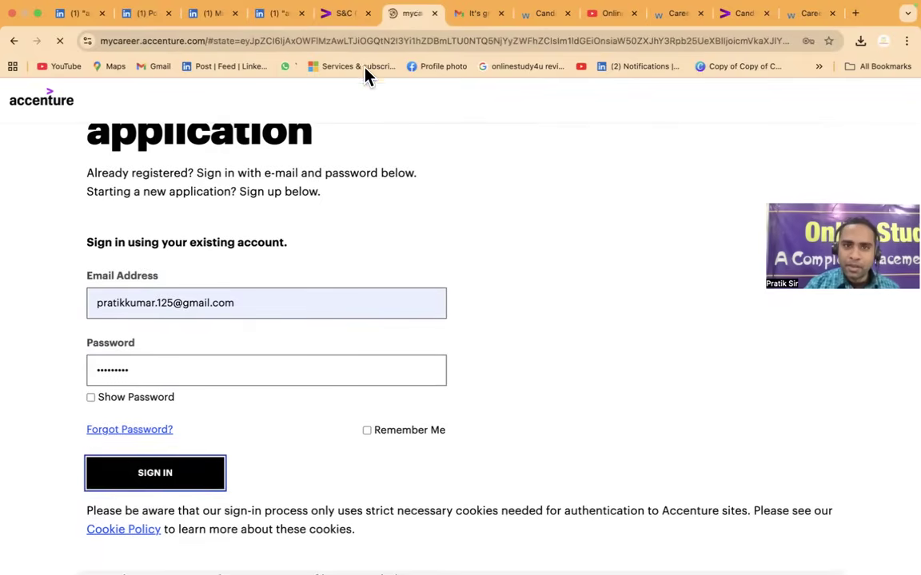
Copy job number R00276214 from the Accenture job page and dismiss the saved-passwords warning
left_click(343, 13)
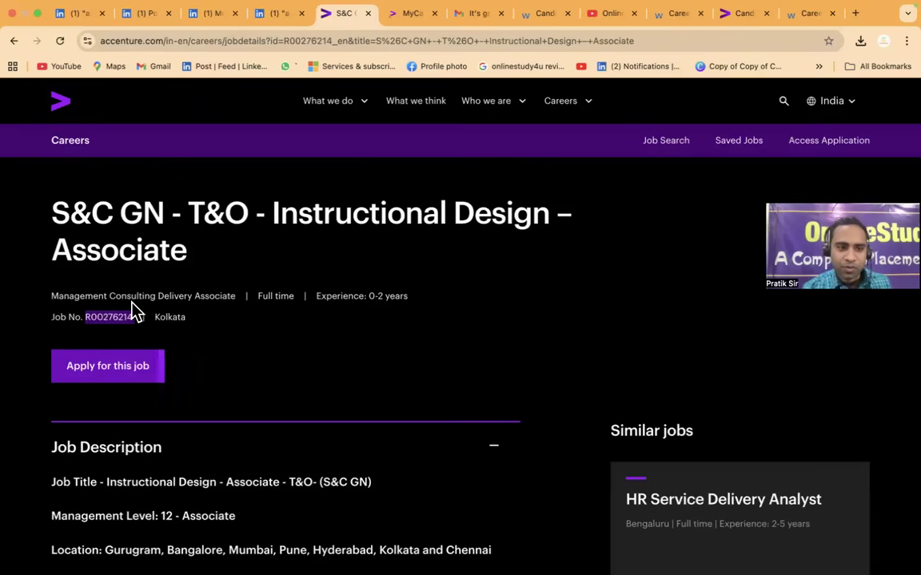
left_click(86, 317)
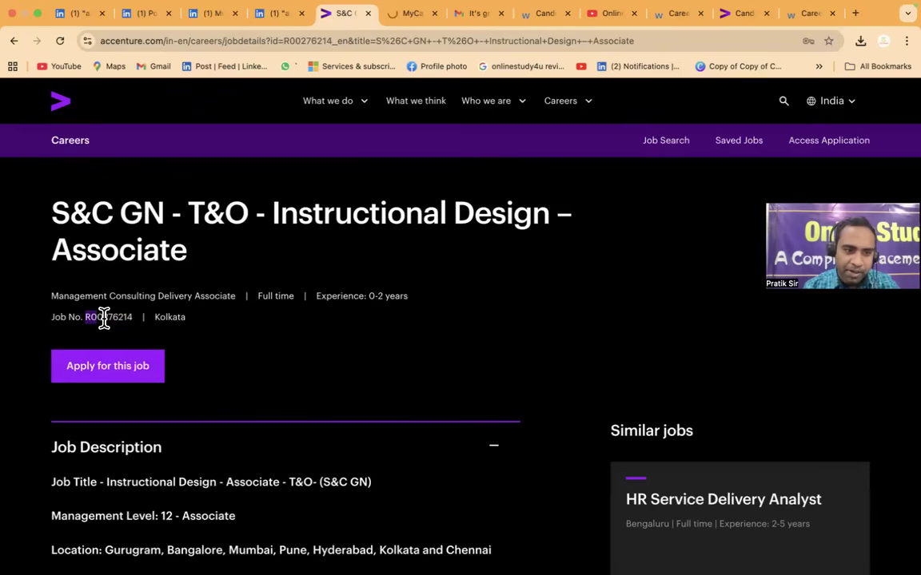
left_click_drag(104, 317, 127, 318)
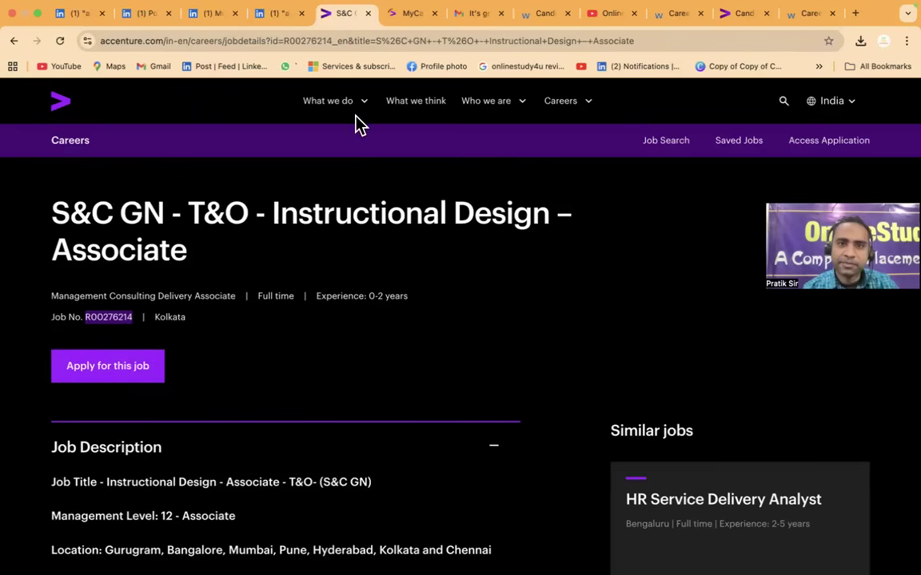
left_click(411, 15)
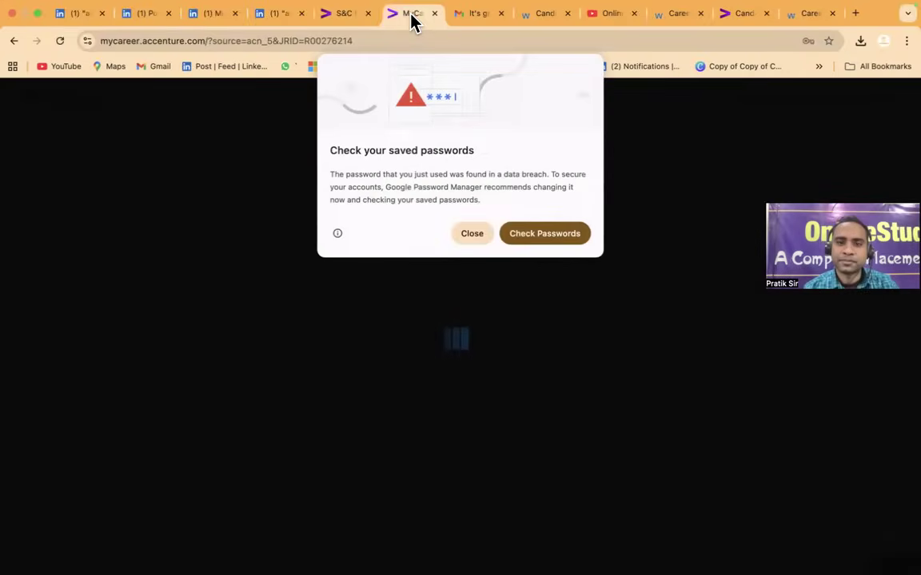
left_click(471, 233)
Search R00276214 in Workday careers and open the Instructional Design – Associate result
left_click(812, 15)
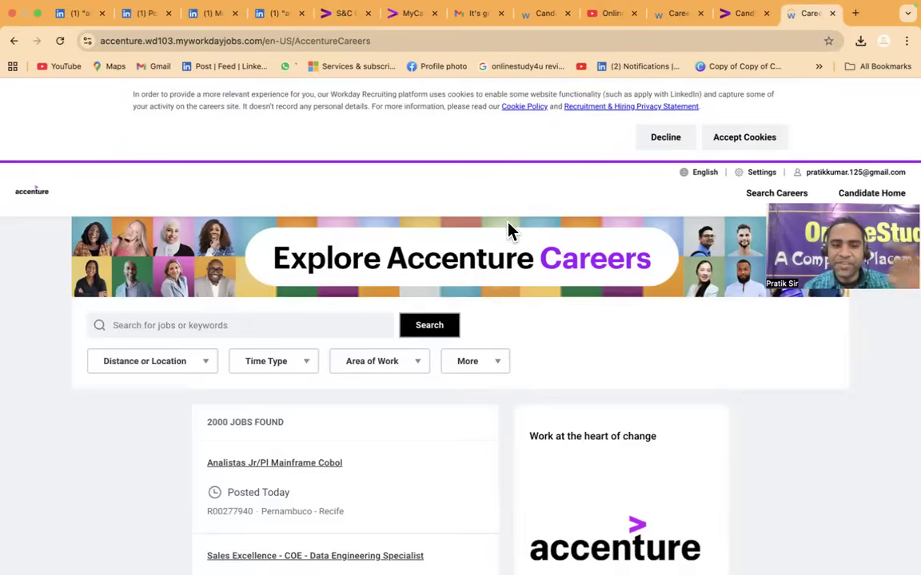
left_click(216, 250)
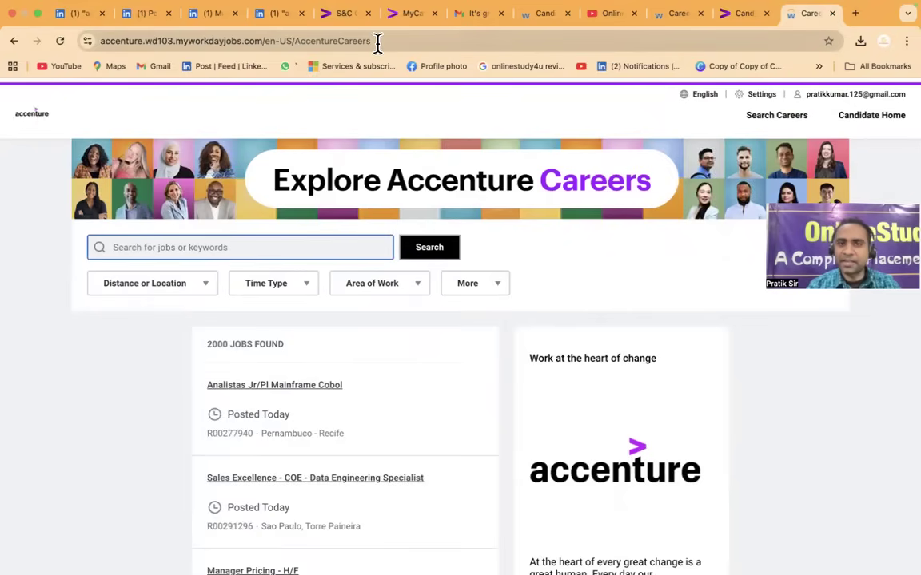
type("R00276214")
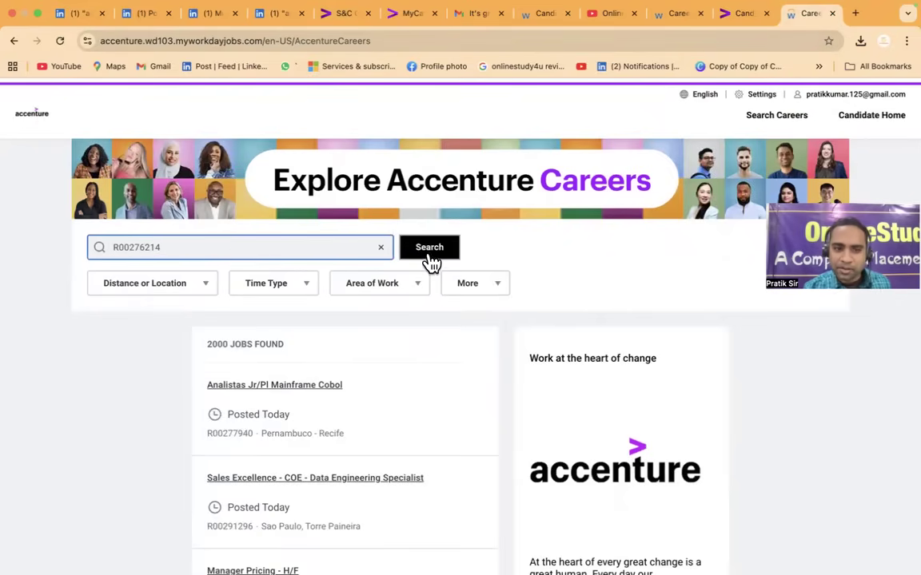
left_click(419, 254)
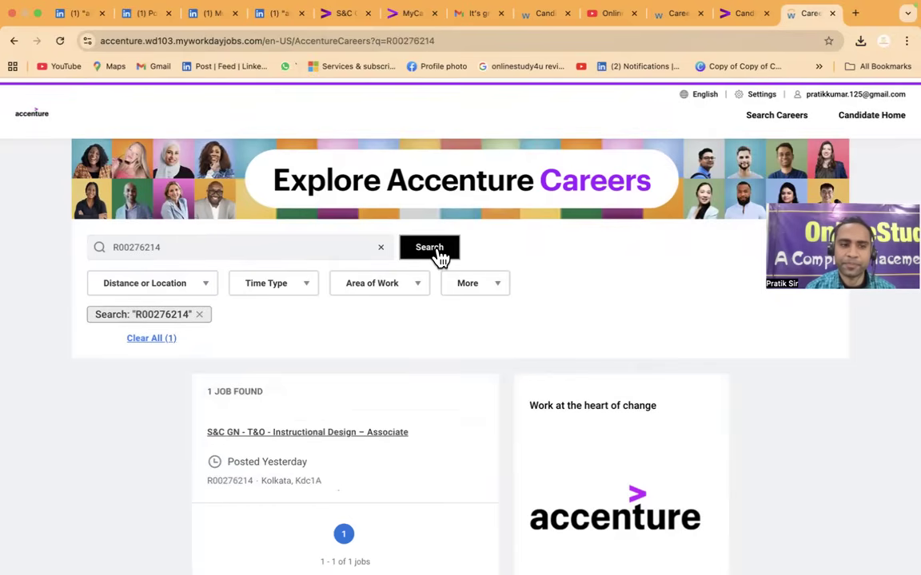
scroll(406, 391, "down", 2)
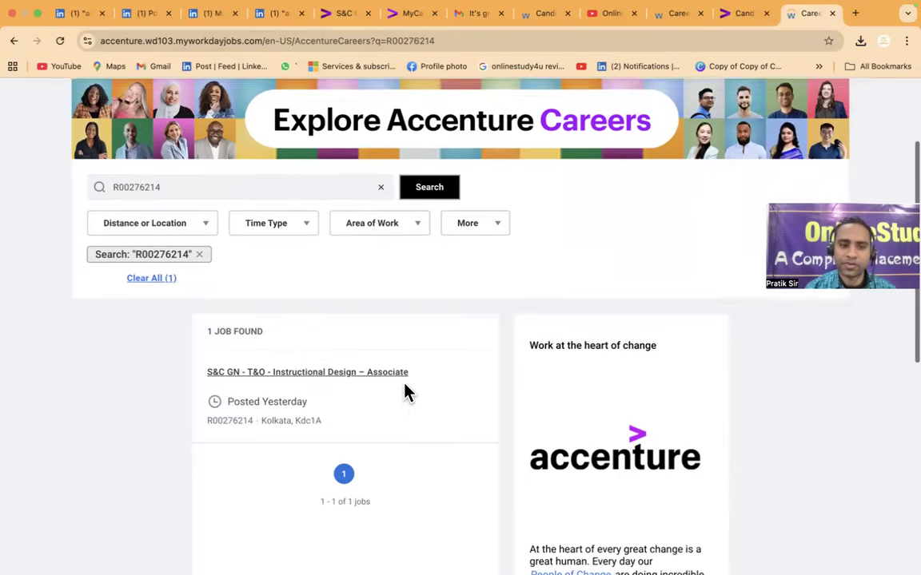
left_click(312, 364)
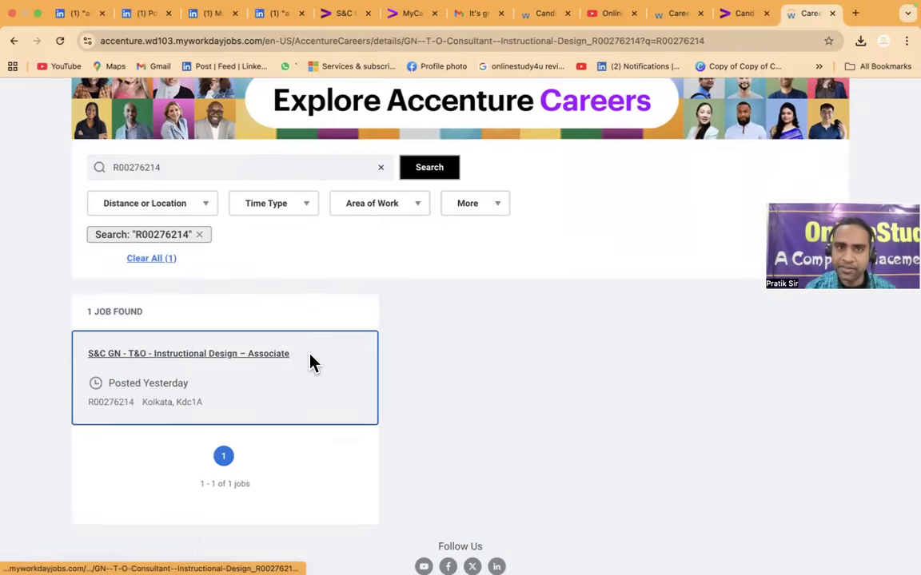
left_click(337, 19)
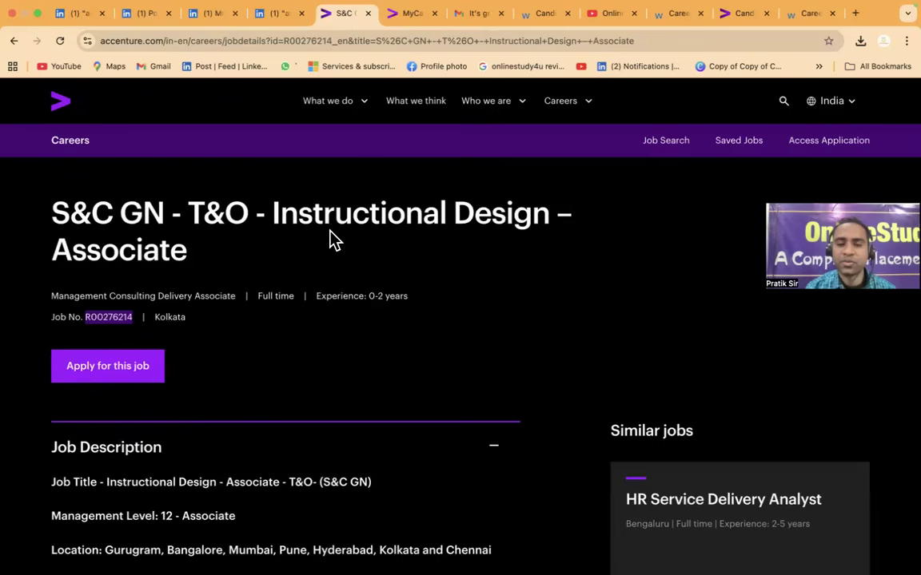
left_click(799, 23)
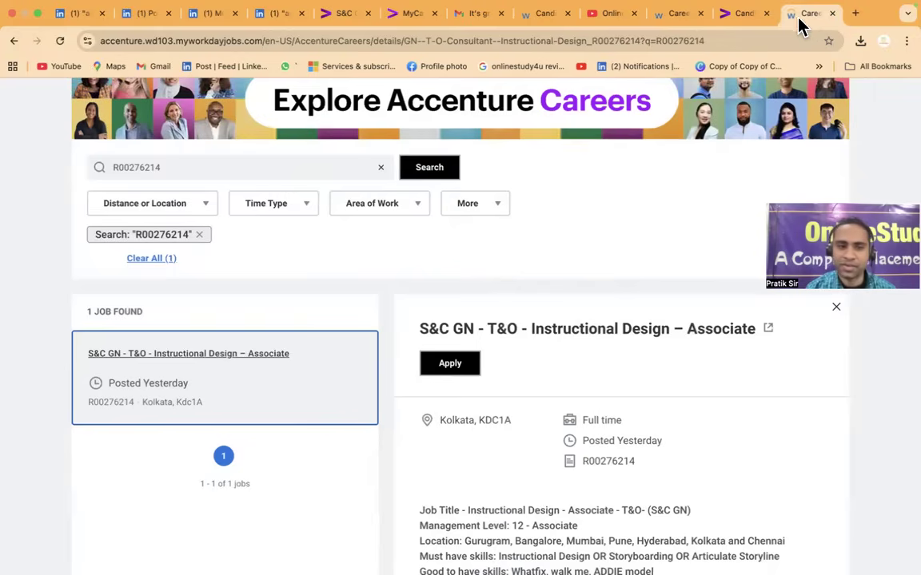
scroll(352, 390, "down", 2)
Apply for Instructional Design – Associate with Autofill with Resume, then view the myCareer tab
left_click(478, 268)
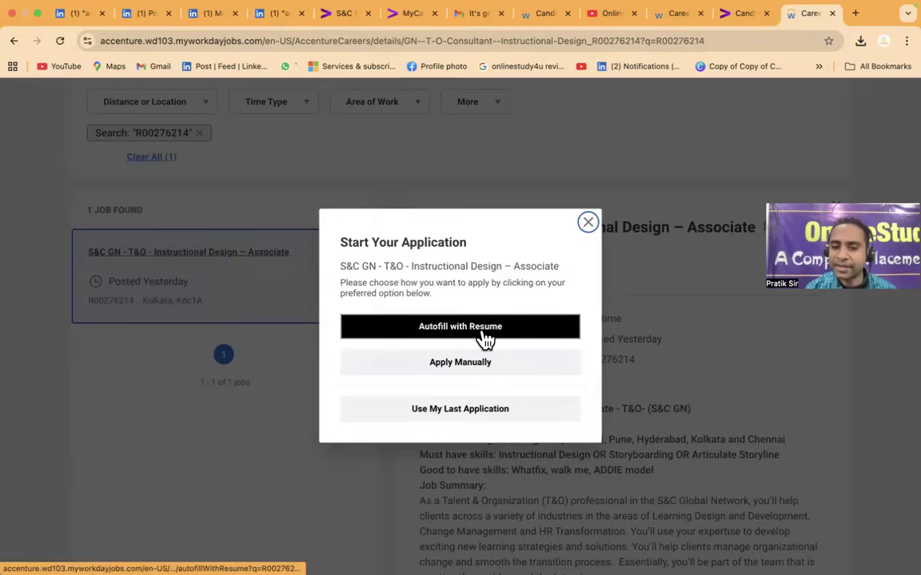
left_click(486, 339)
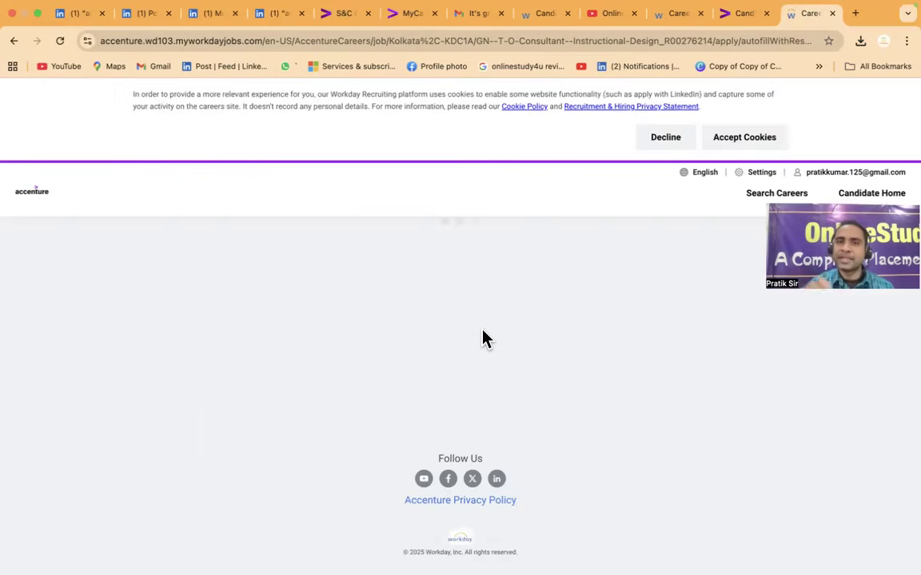
left_click(411, 15)
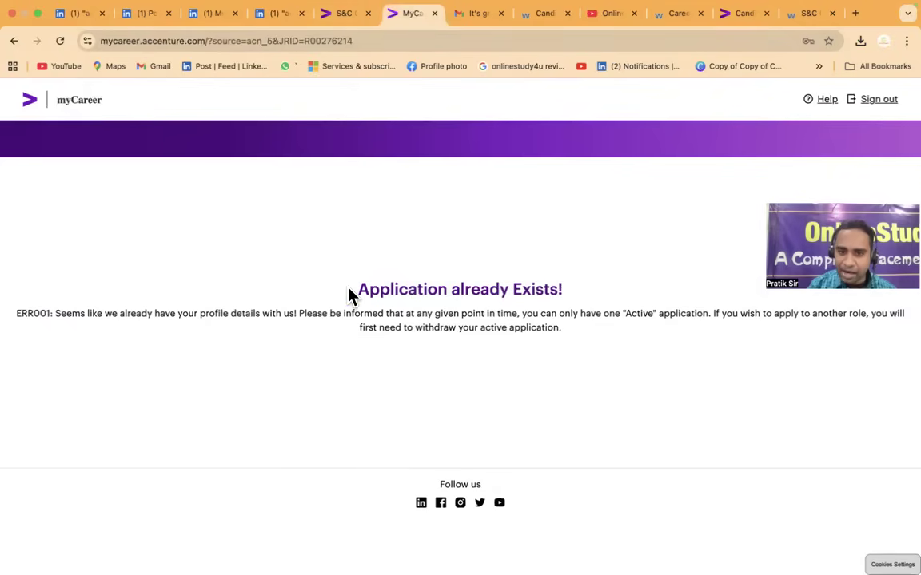
Highlight the 'Application already Exists!' heading and review the Workday candidate home page
left_click_drag(350, 296, 579, 292)
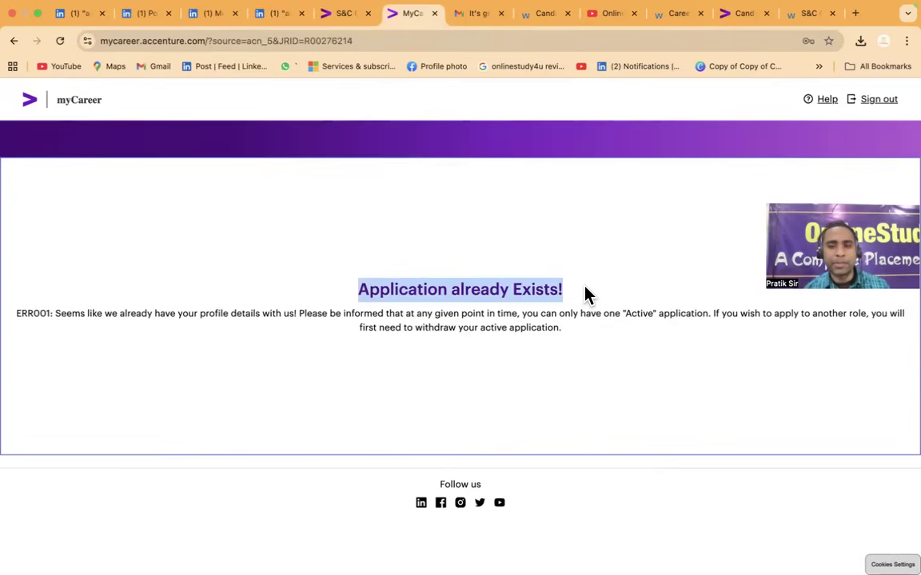
left_click(544, 16)
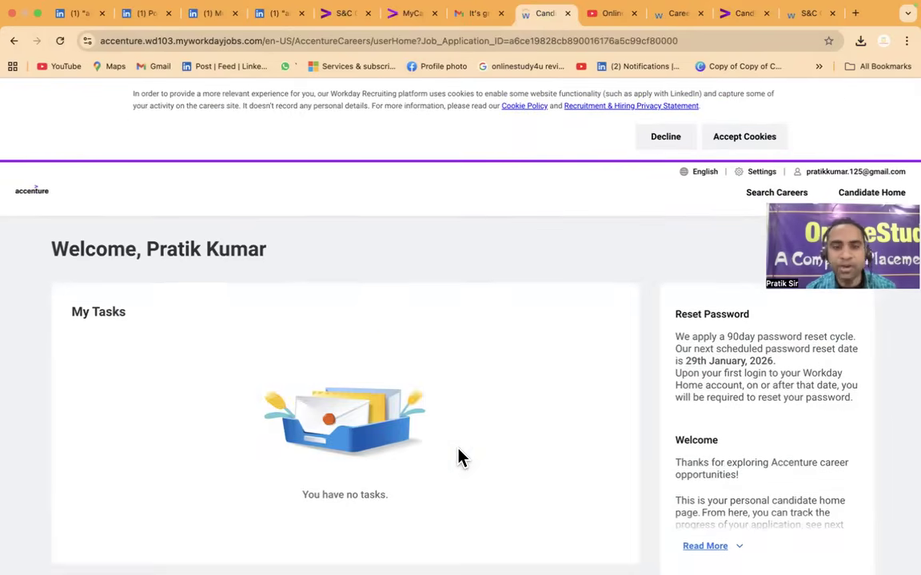
scroll(460, 456, "down", 10)
scroll(460, 456, "up", 5)
scroll(353, 370, "up", 8)
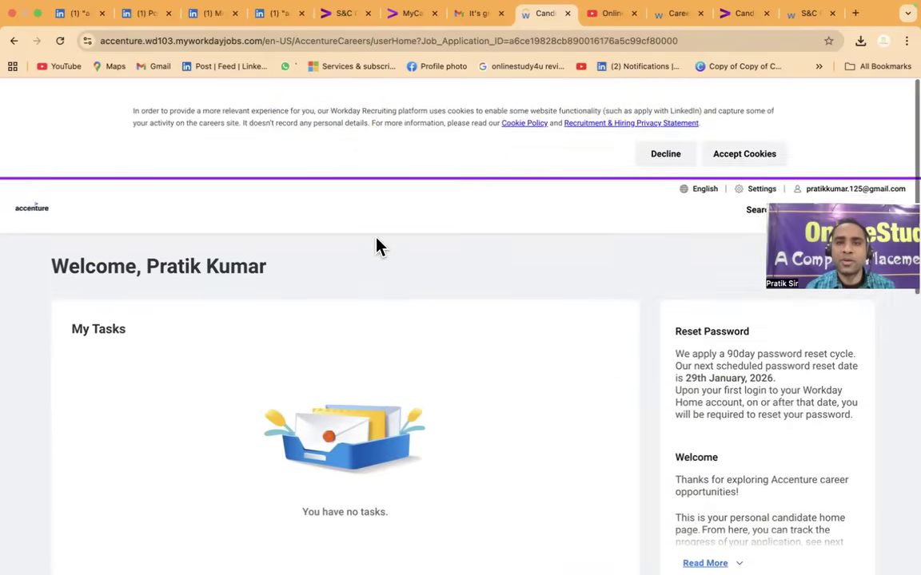
left_click(404, 16)
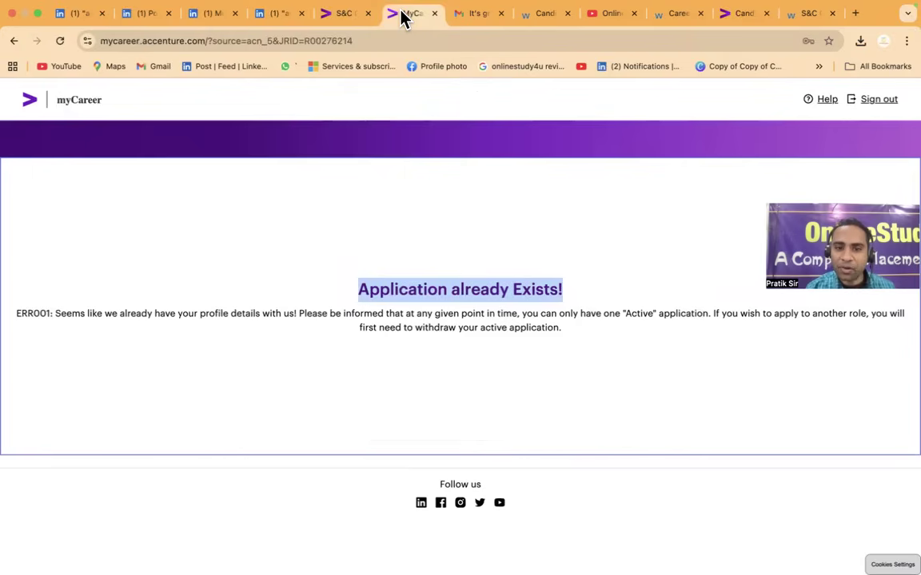
Look through the job posting, careers job search and Candidate Data Rights tabs, ending on Autofill with Resume
left_click(361, 21)
left_click(811, 18)
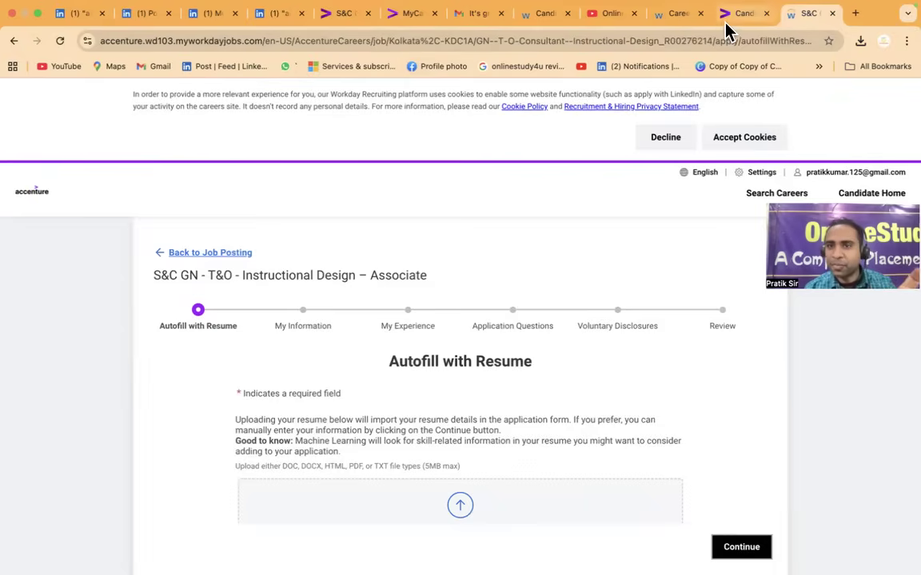
left_click(682, 17)
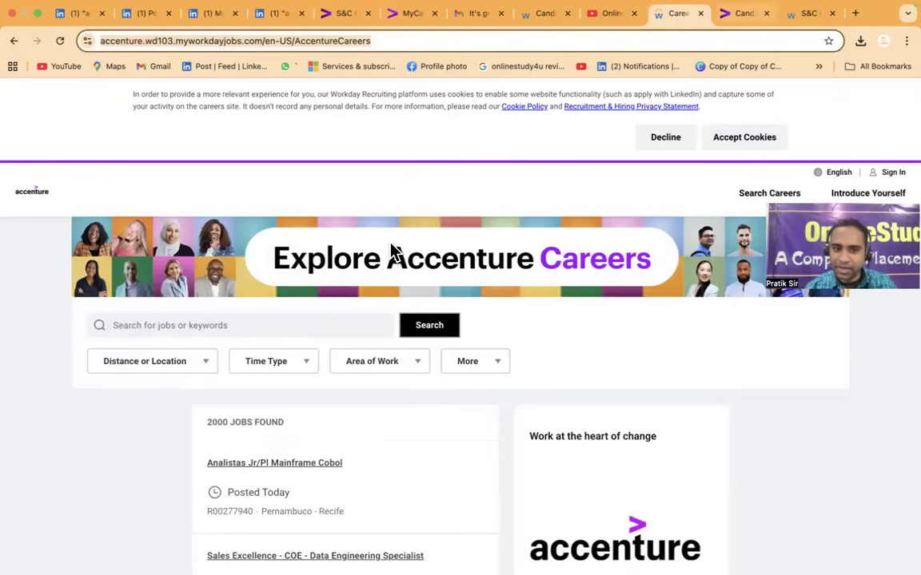
left_click(166, 327)
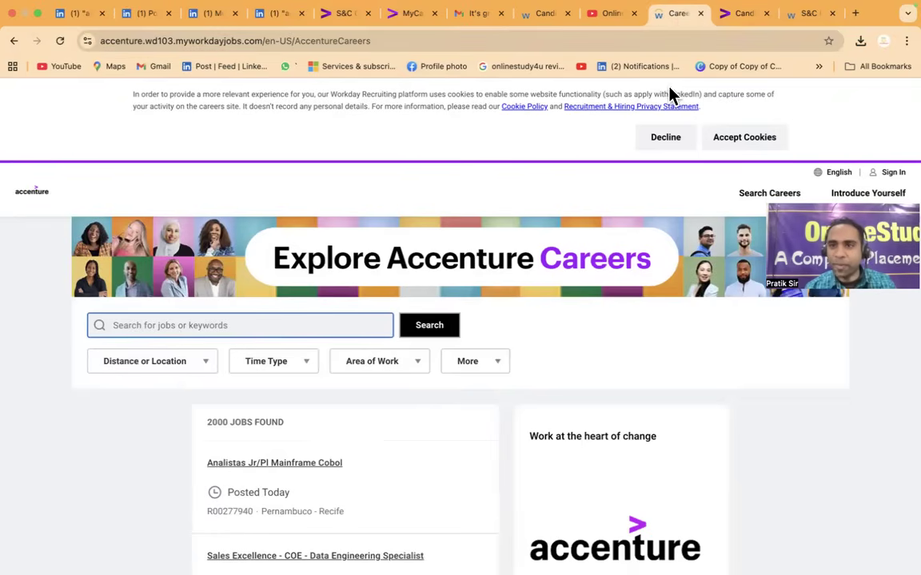
left_click(751, 15)
left_click(809, 16)
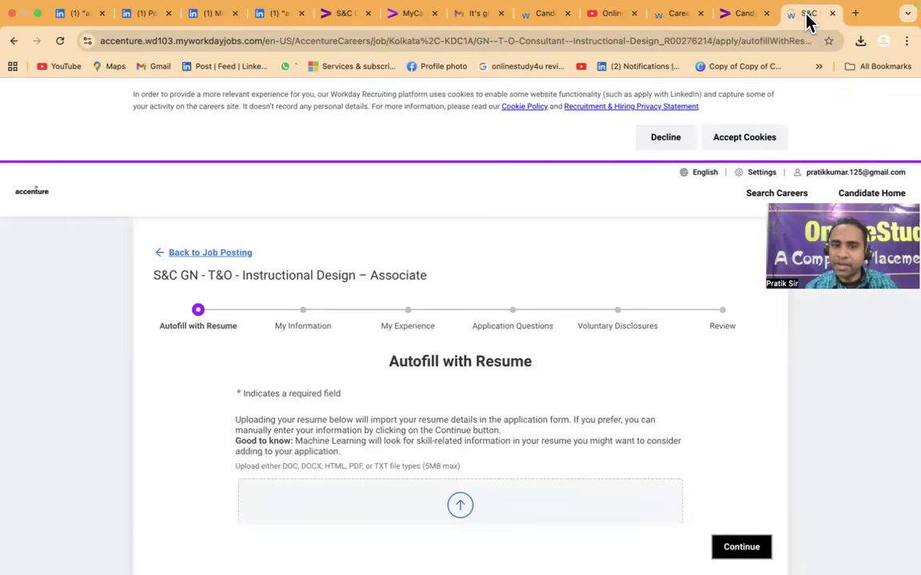
Upload resume-1 (1).pdf, continue to My Information, then view the OnlineStudy4u YouTube tab
scroll(524, 352, "down", 3)
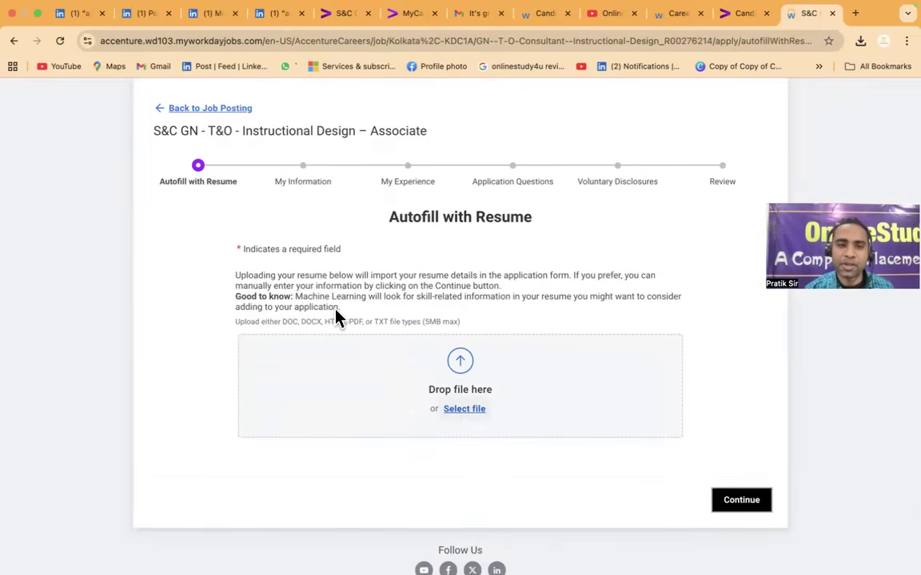
left_click(463, 410)
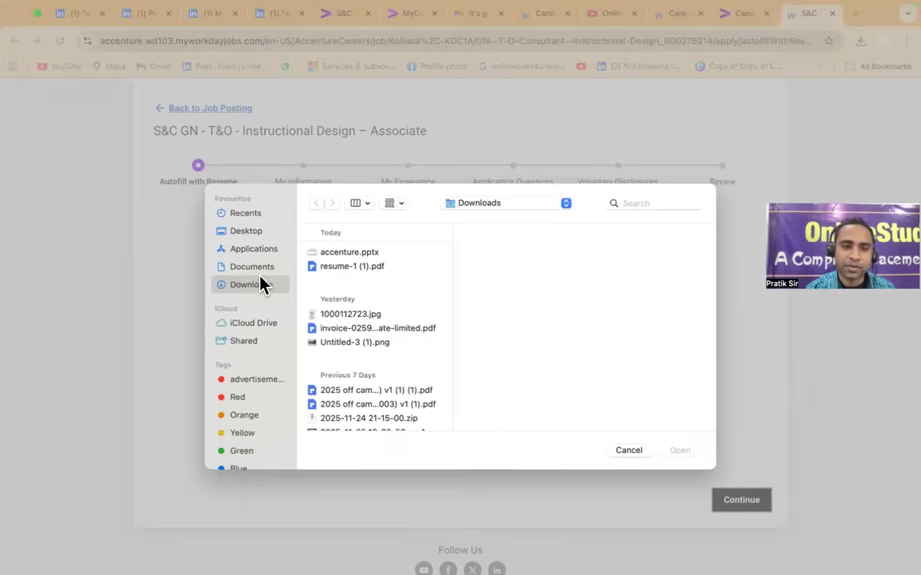
double_click(373, 268)
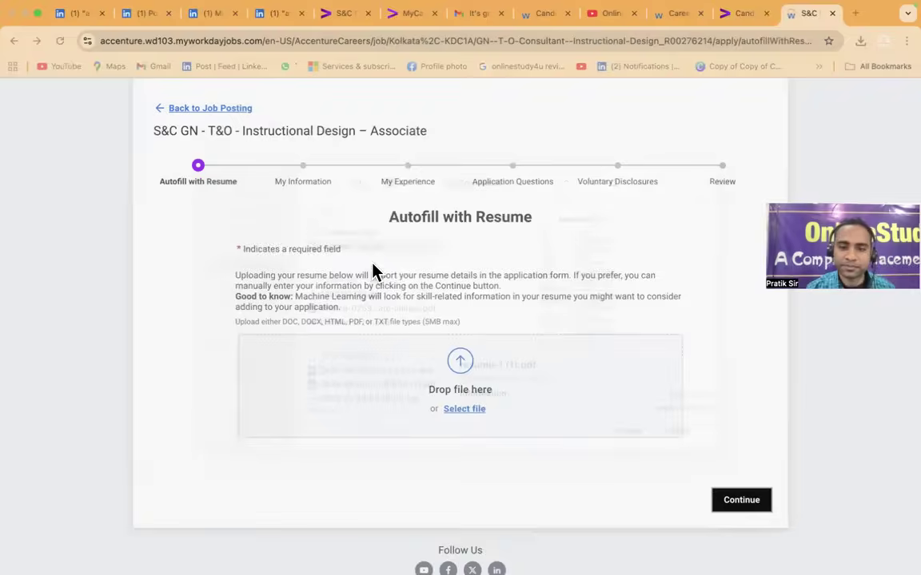
left_click(731, 471)
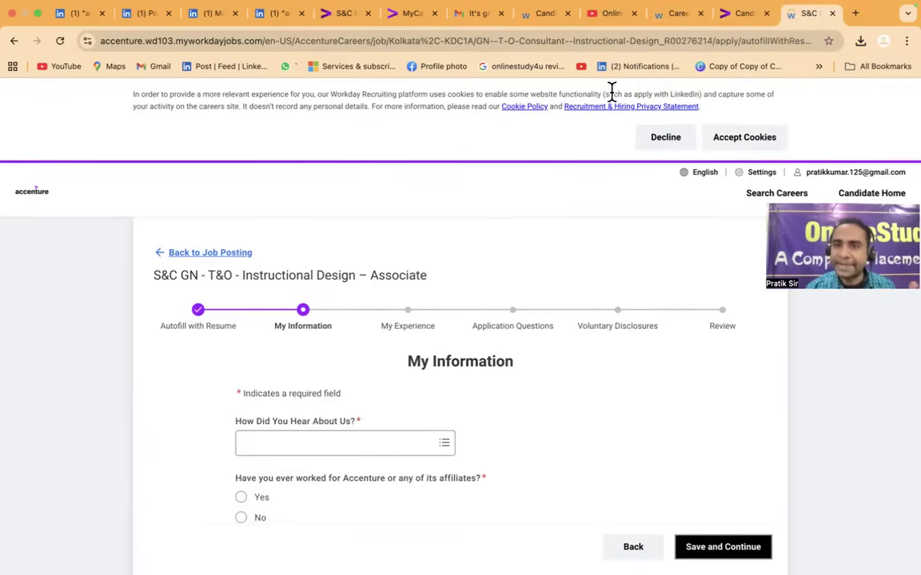
left_click(610, 22)
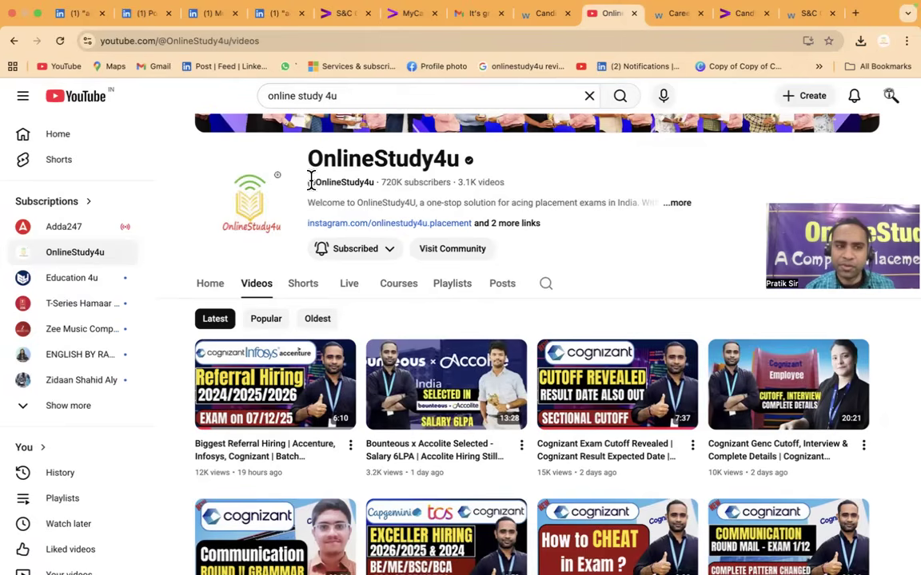
scroll(311, 183, "up", 3)
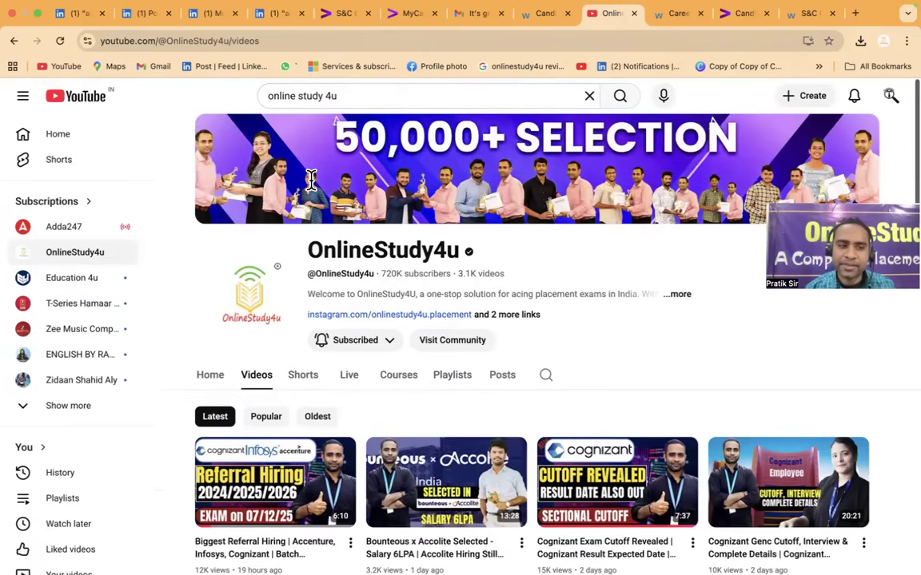
scroll(360, 308, "down", 3)
scroll(360, 309, "up", 3)
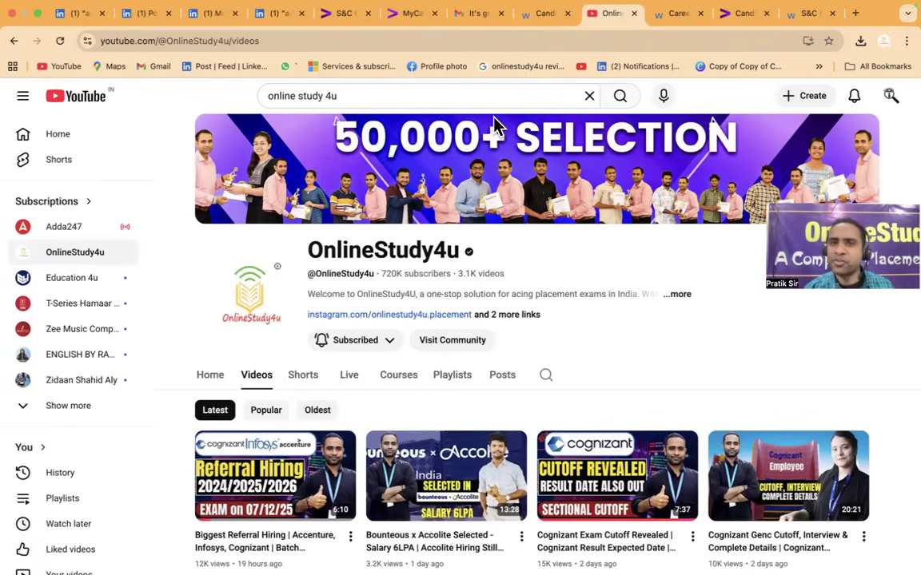
Open a copy of the Accenture Careers job search URL in a new tab, glancing at LinkedIn
left_click(809, 16)
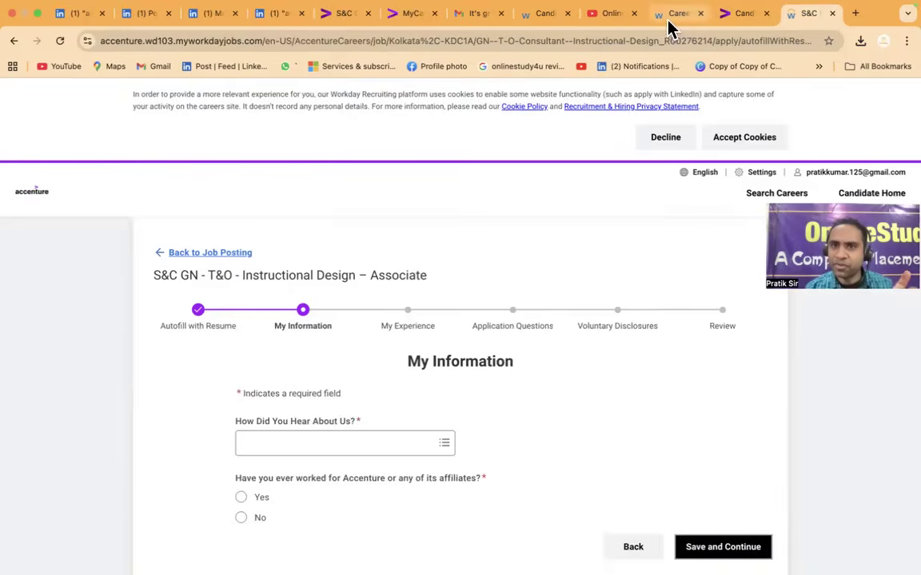
left_click(663, 23)
left_click(483, 41)
key("super+c")
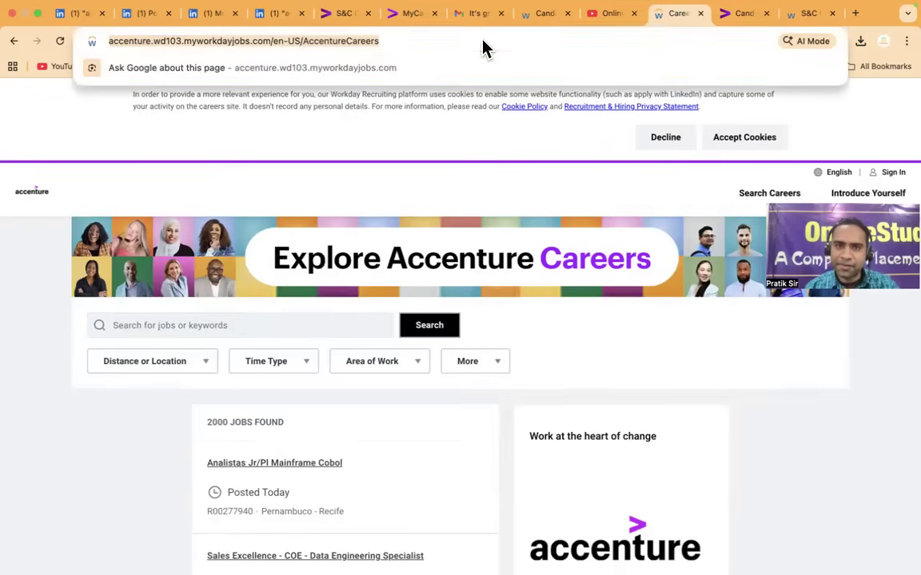
left_click(855, 13)
key("super+v")
key("Return")
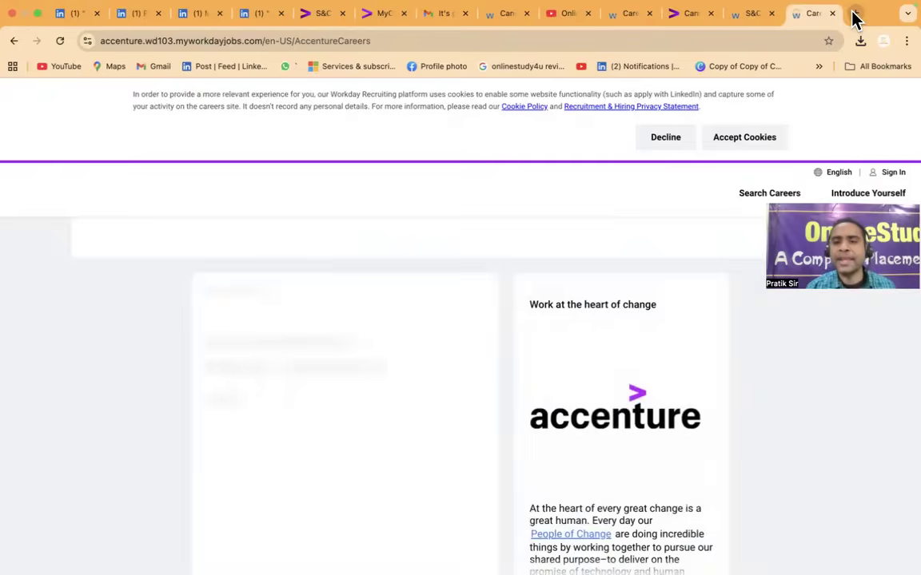
left_click(196, 19)
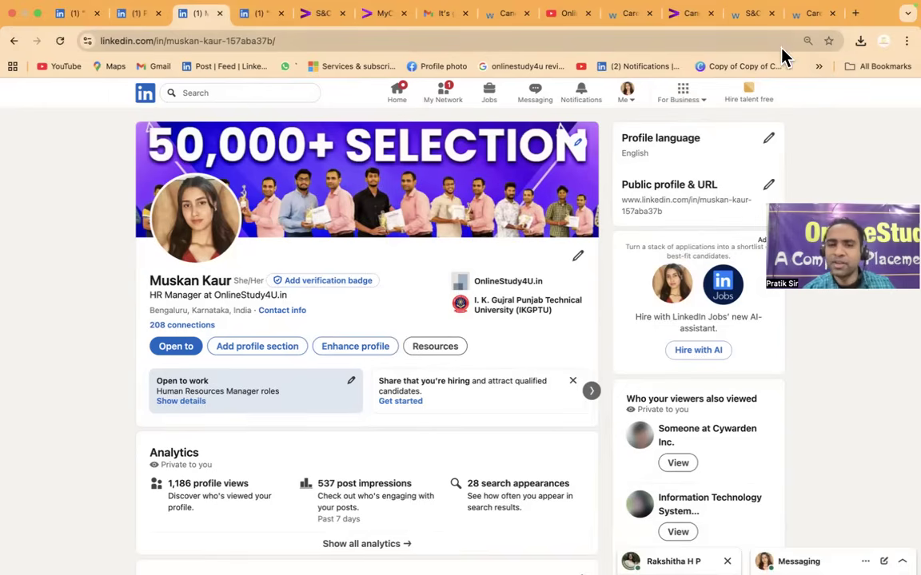
left_click(811, 15)
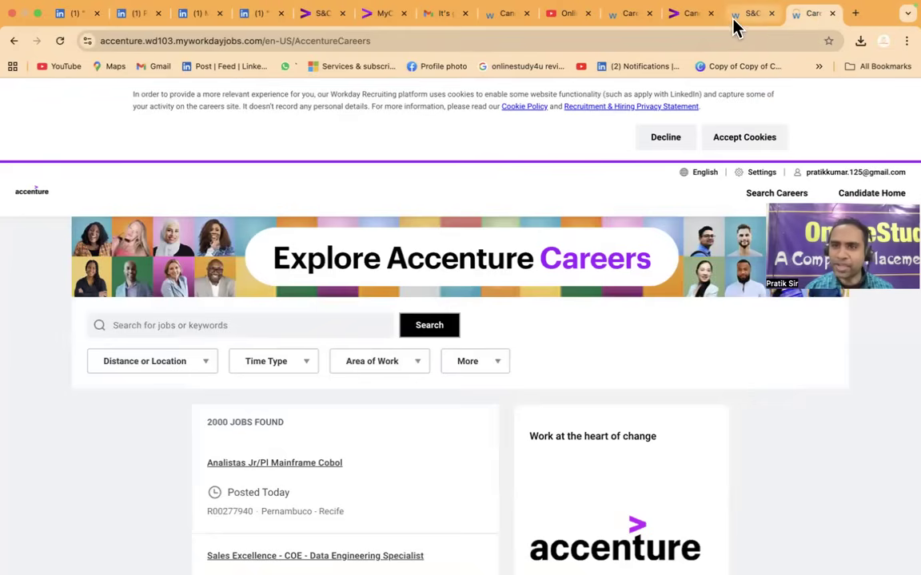
On the Candidate Data Rights form, highlight its heading and focus the First Name field
left_click(693, 24)
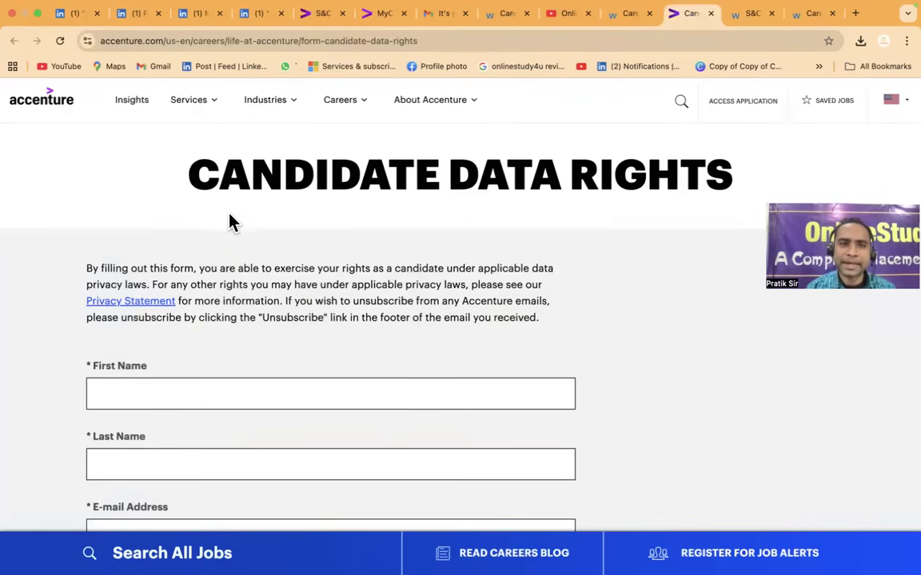
left_click_drag(185, 195, 748, 186)
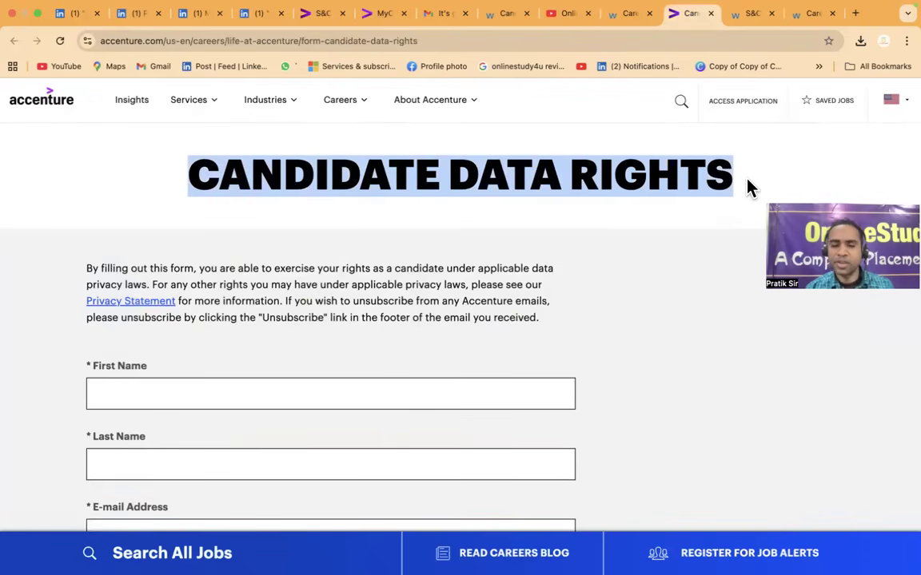
scroll(665, 337, "down", 2)
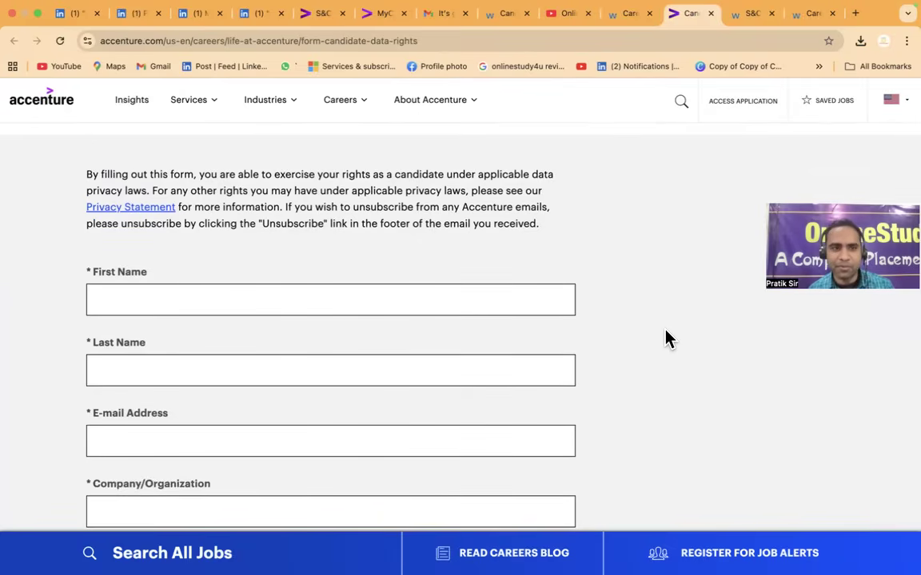
left_click(152, 306)
Choose removal from all Accenture recruitment databases, then move to the Already Exist complaint slide
scroll(151, 306, "down", 5)
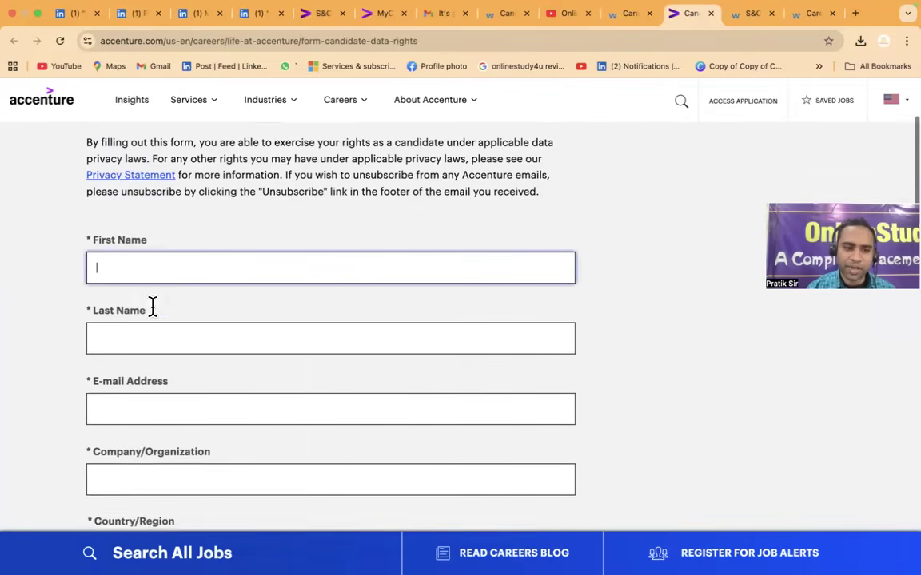
scroll(181, 383, "down", 3)
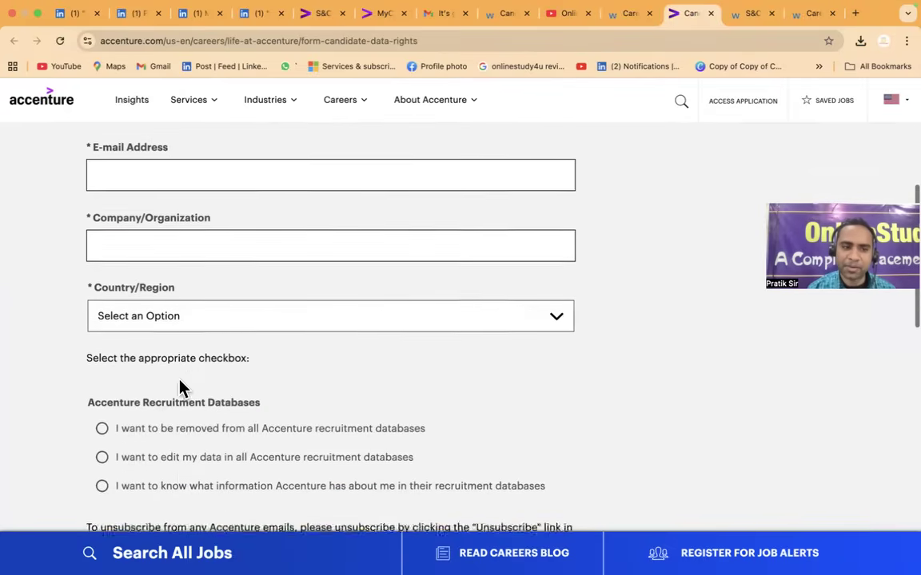
scroll(226, 300, "down", 3)
left_click(140, 214)
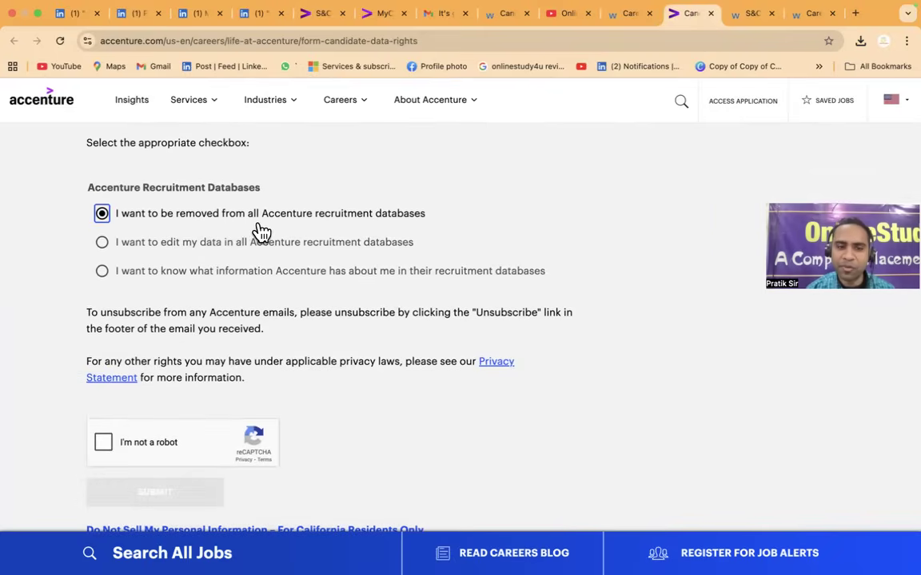
scroll(366, 228, "down", 1)
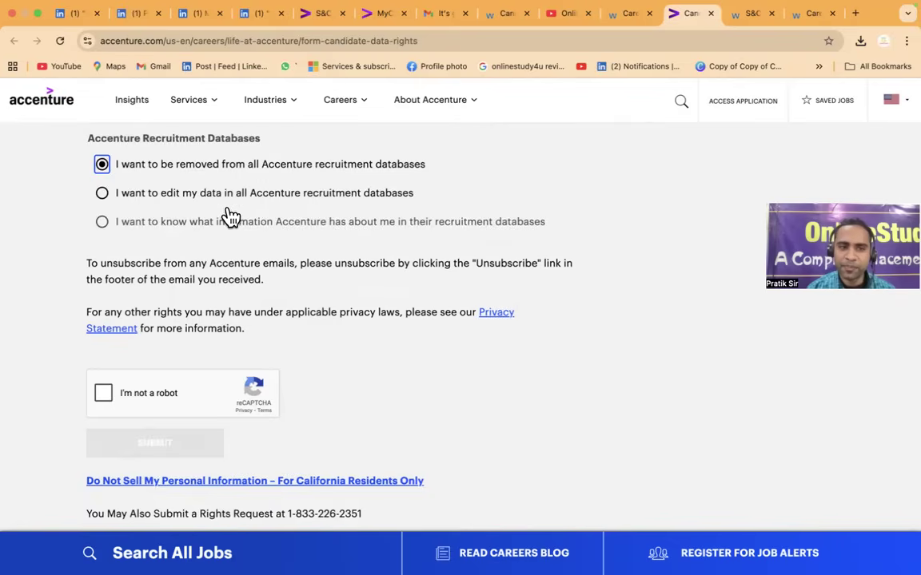
scroll(230, 431, "down", 10)
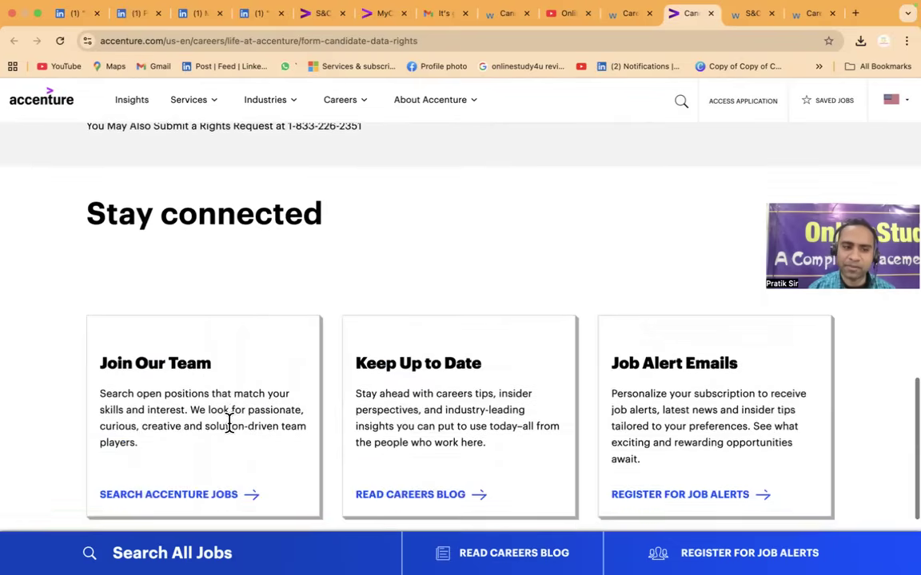
key("Home")
scroll(471, 384, "down", 1)
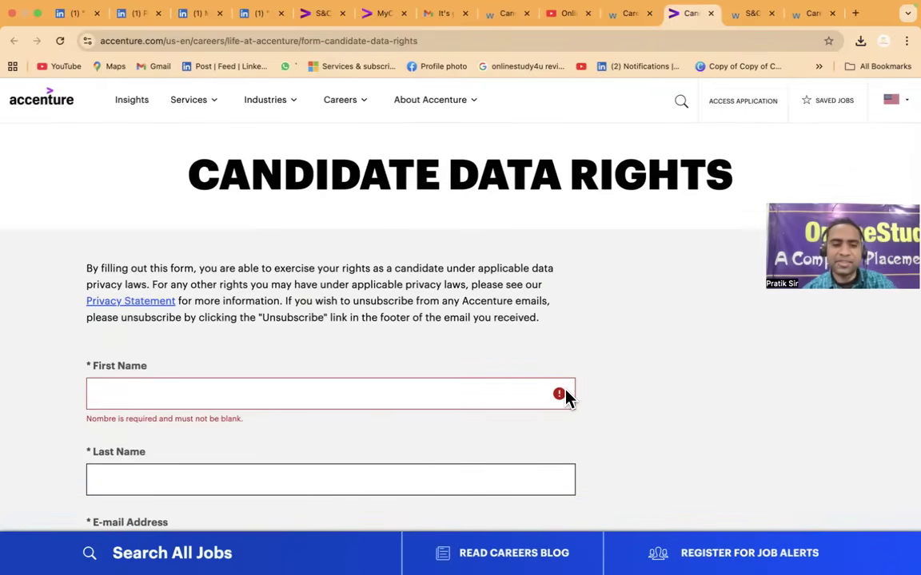
key("ctrl+Left")
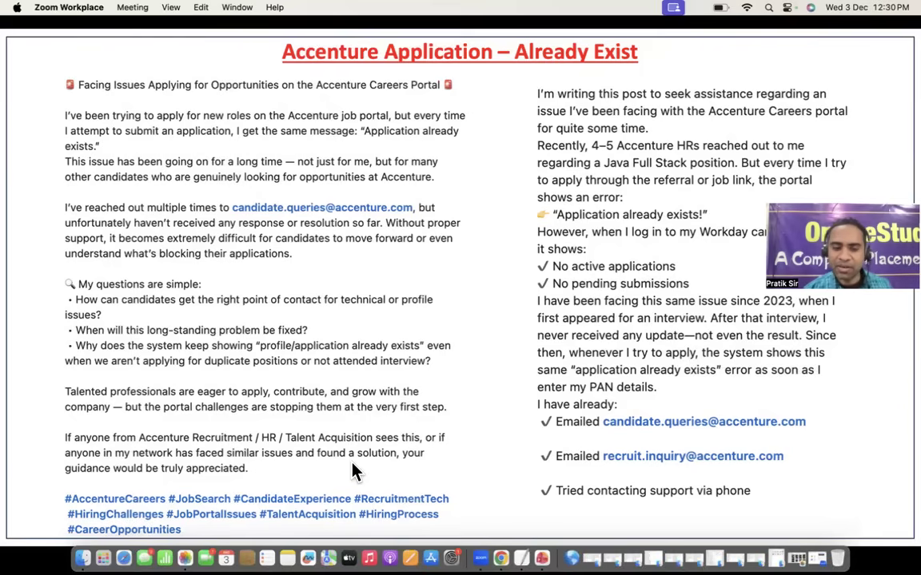
key("ctrl+Right")
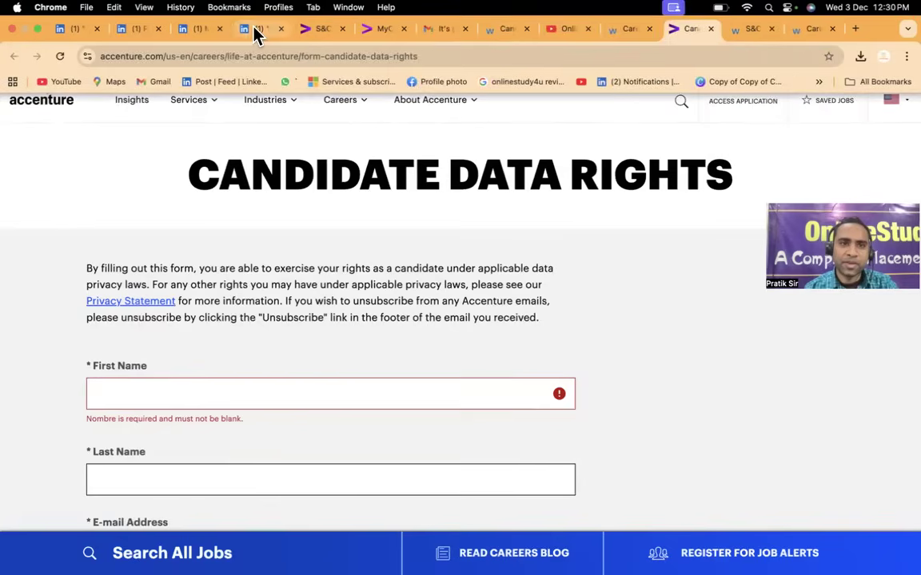
scroll(397, 222, "up", 10)
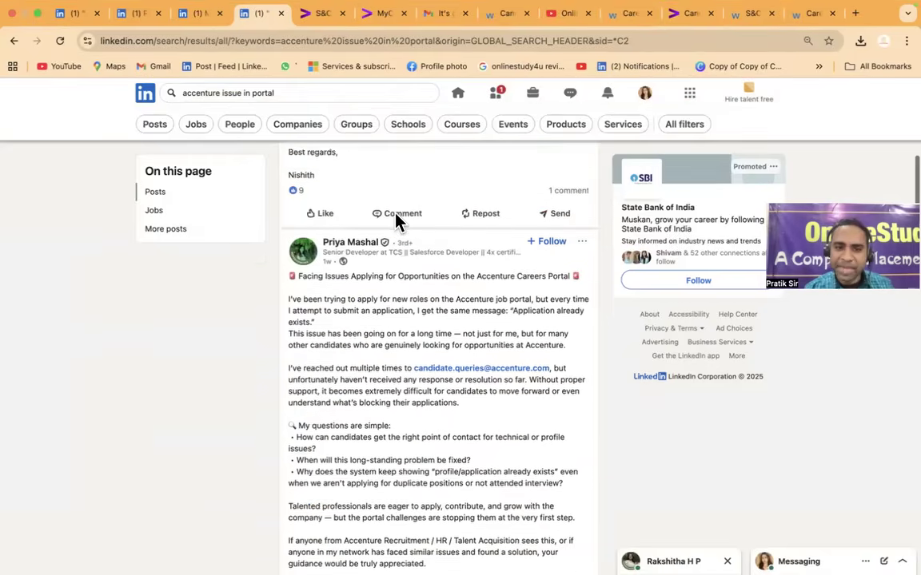
scroll(395, 214, "up", 3)
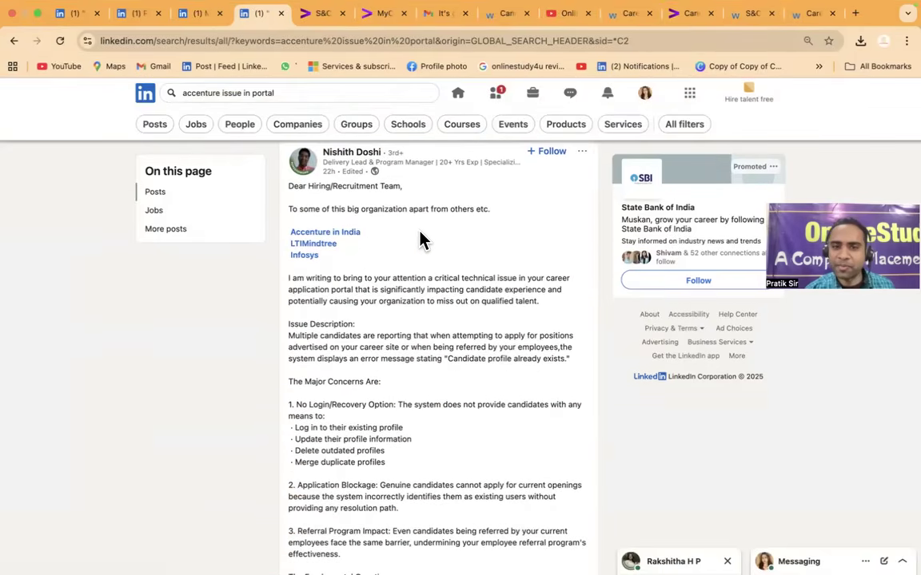
scroll(422, 241, "down", 3)
scroll(421, 237, "down", 10)
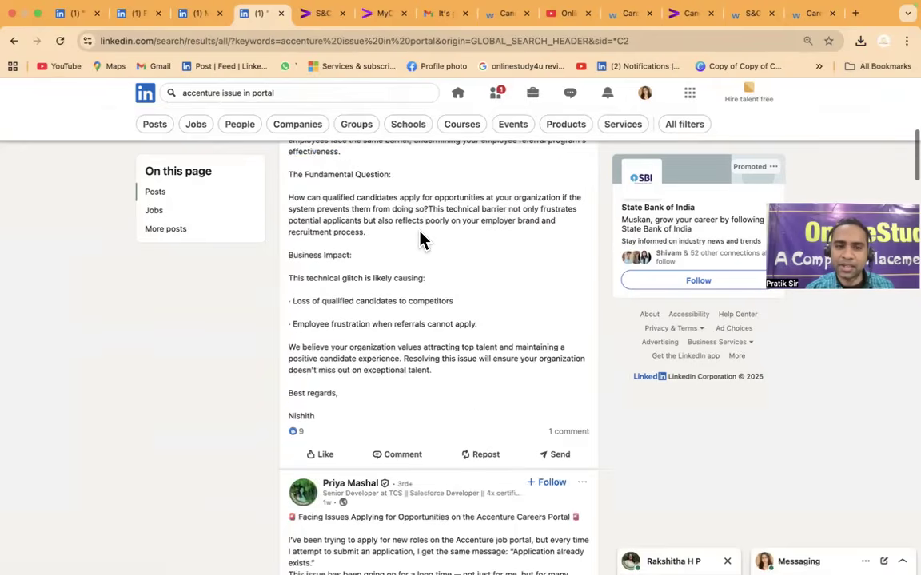
scroll(421, 236, "down", 5)
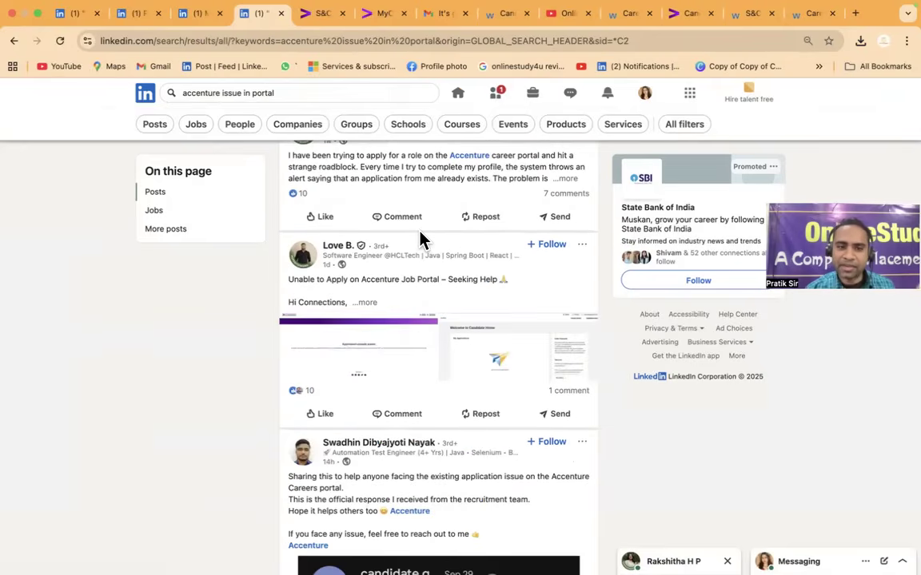
left_click(356, 357)
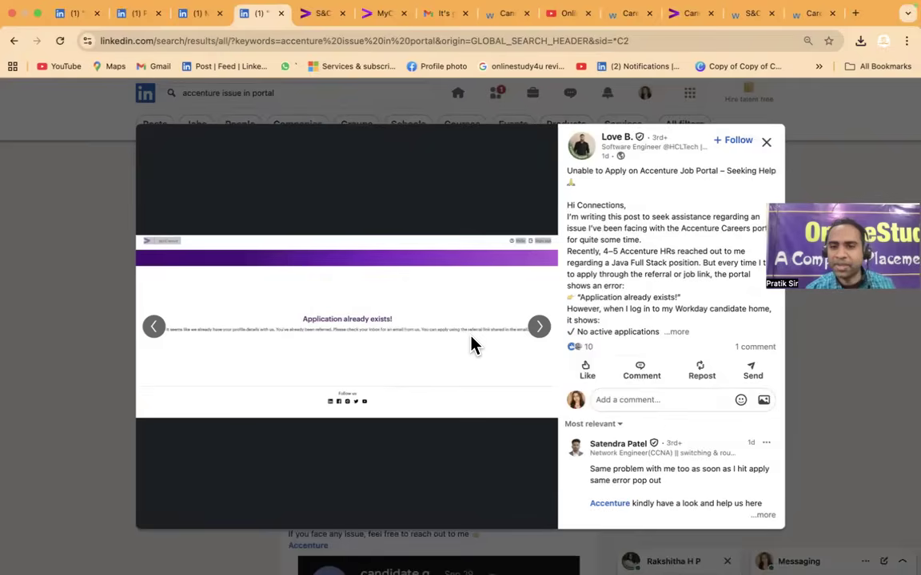
key("Escape")
scroll(474, 345, "up", 2)
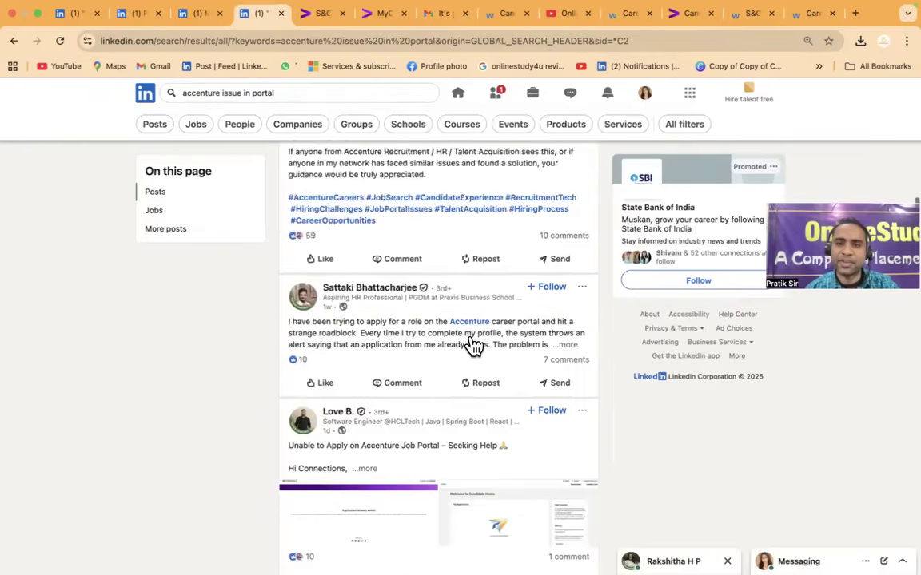
scroll(474, 345, "up", 15)
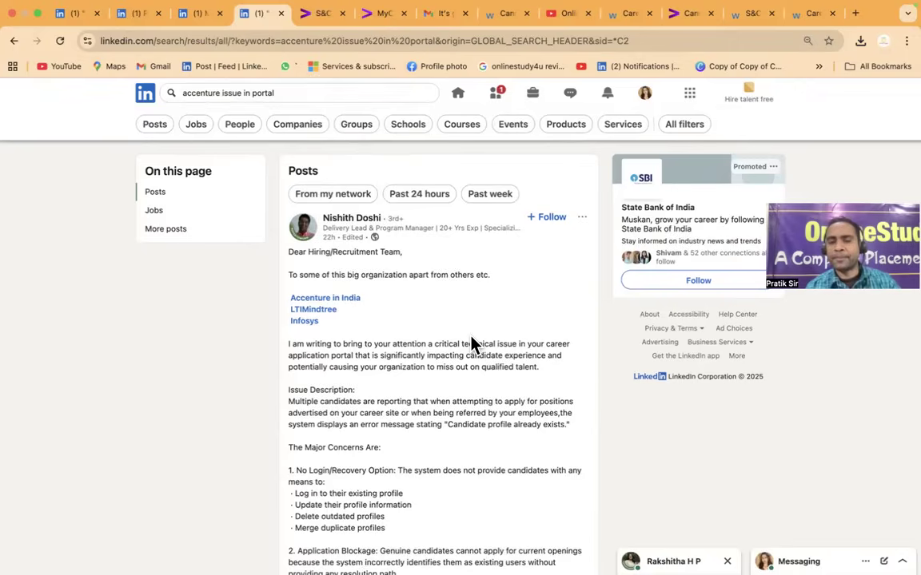
key("ctrl+Left")
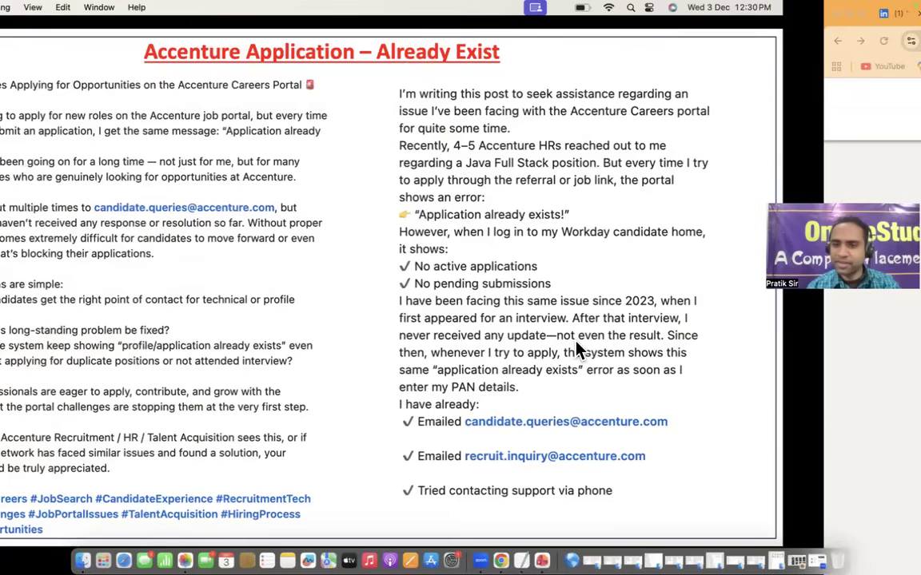